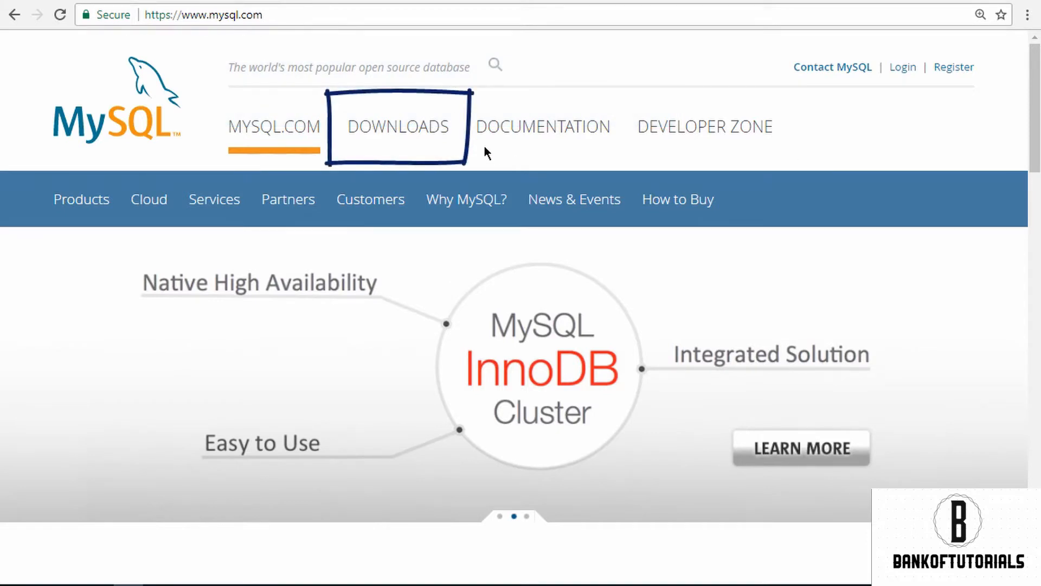
Step: Open the MySQL Installer download page from the MySQL on Windows section of the Community downloads
{"action": "left_click", "coordinate": [433, 128]}
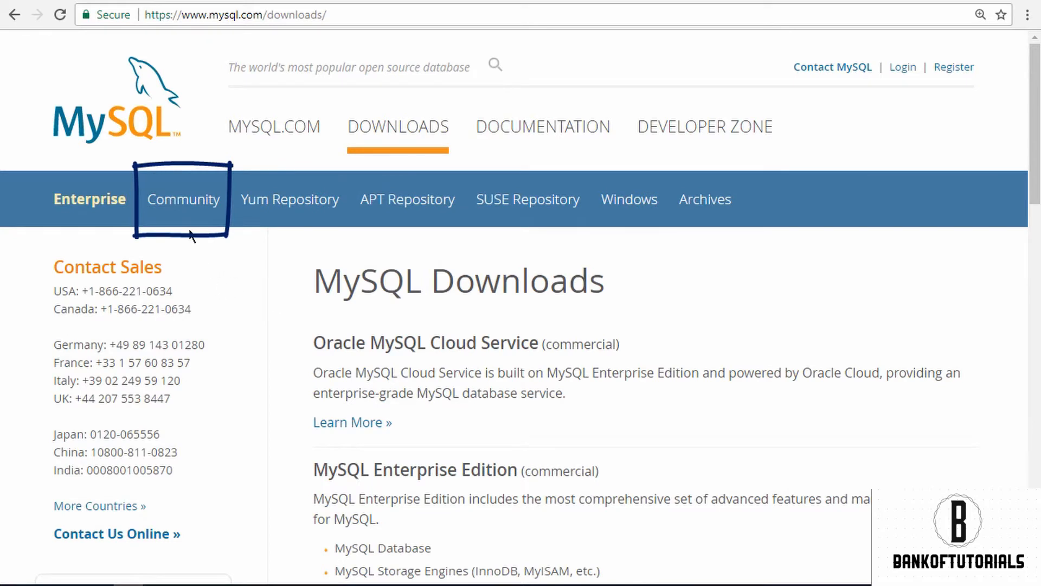
{"action": "left_click", "coordinate": [188, 211]}
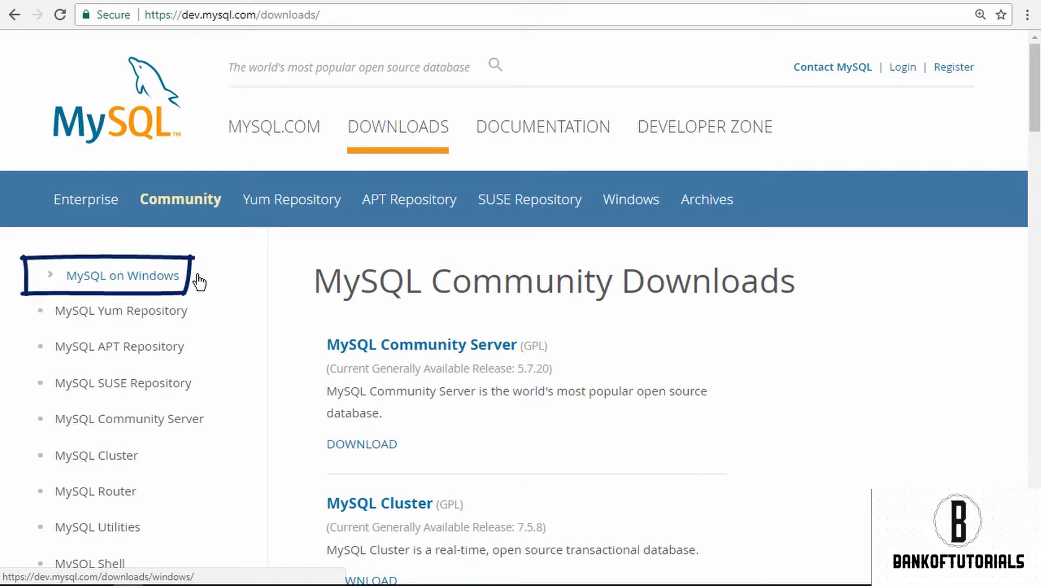
{"action": "left_click", "coordinate": [141, 279]}
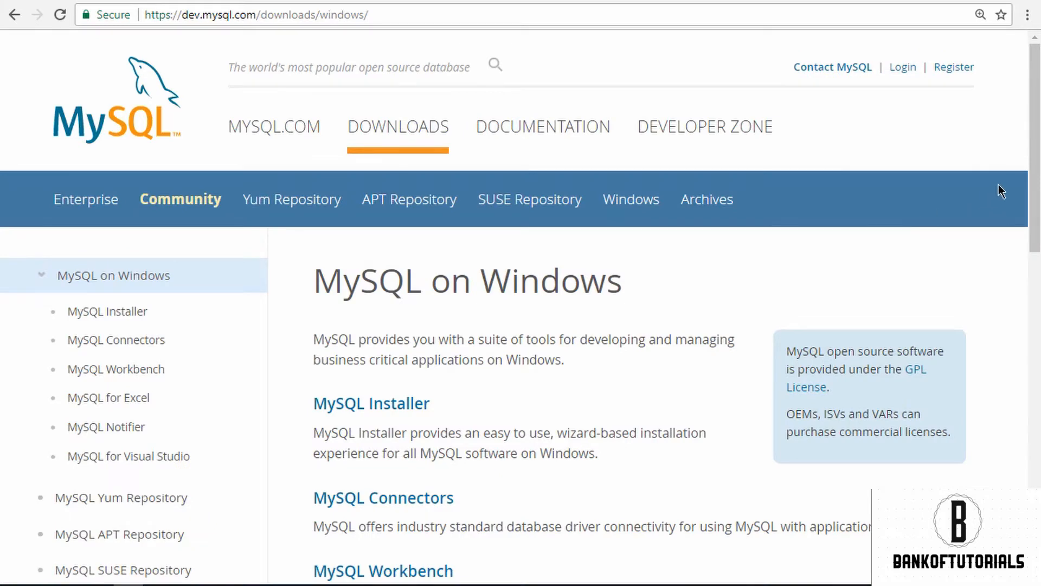
{"action": "left_click_drag", "start_coordinate": [1032, 170], "coordinate": [1030, 299]}
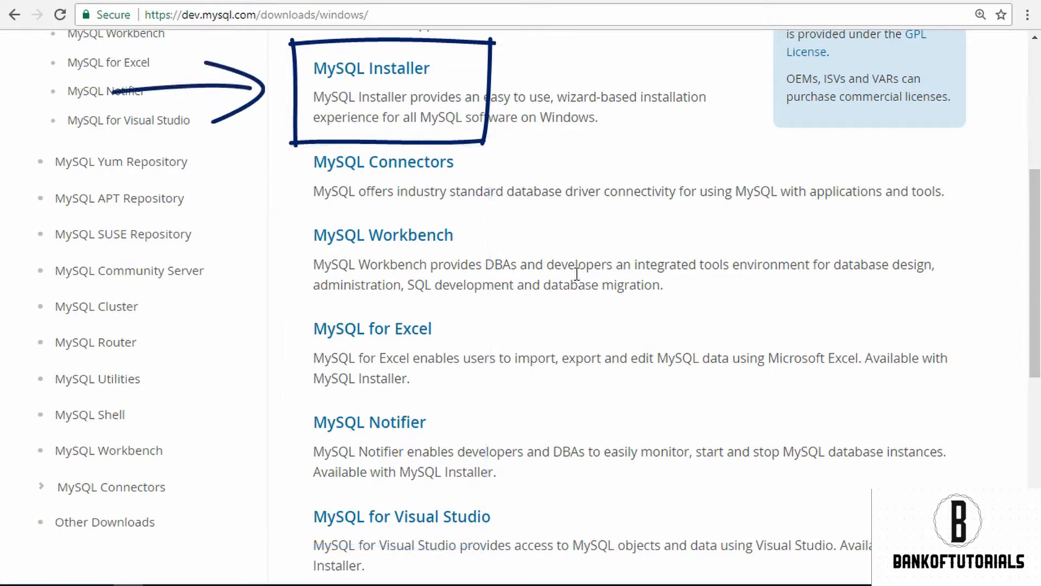
{"action": "left_click", "coordinate": [386, 69]}
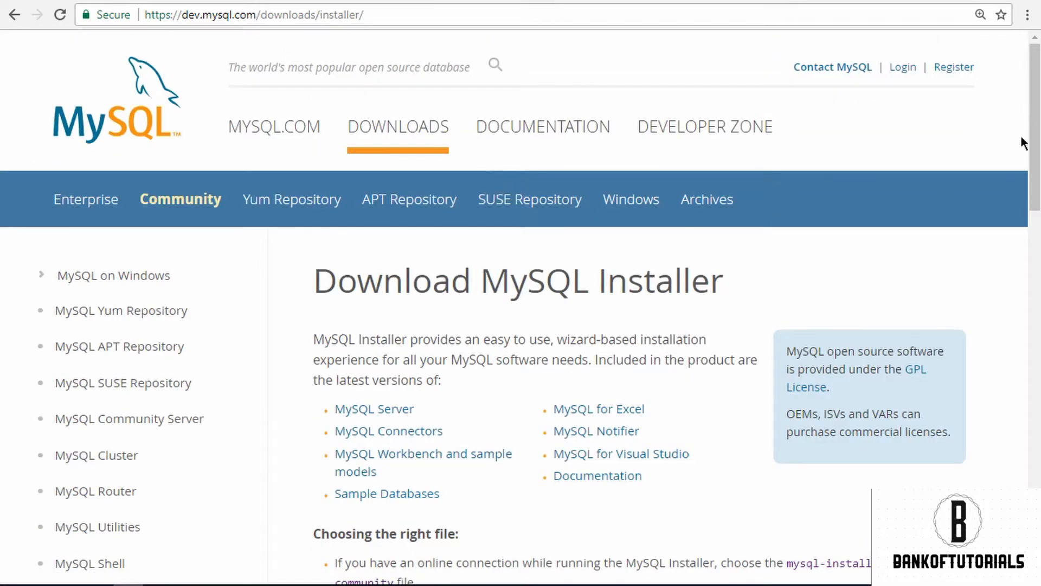
Step: Start downloading mysql-installer-web-community-5.7.20.0.msi without logging in or signing up for an Oracle account
{"action": "left_click_drag", "start_coordinate": [1030, 140], "coordinate": [1009, 357]}
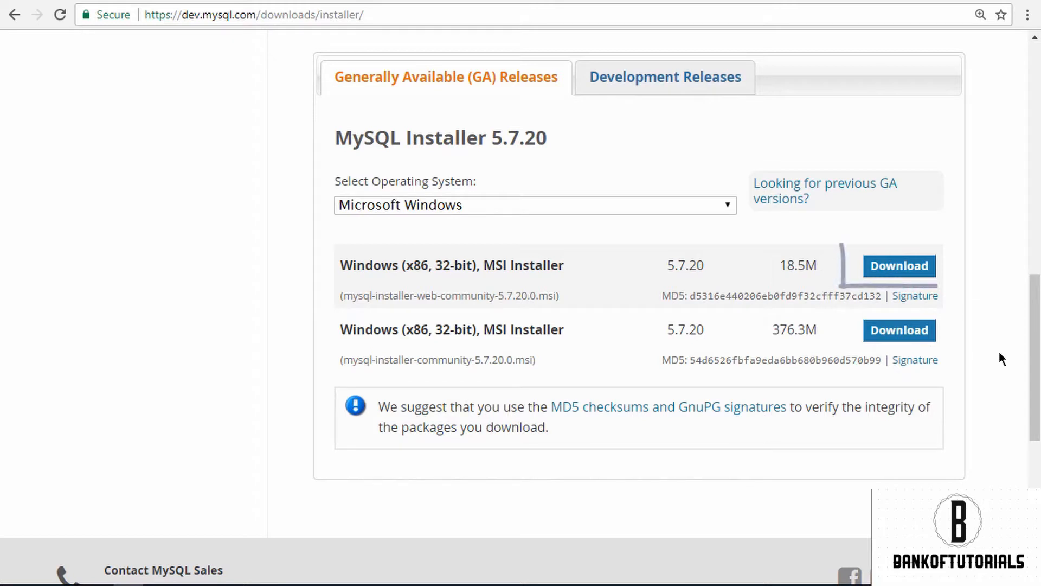
{"action": "left_click", "coordinate": [911, 273]}
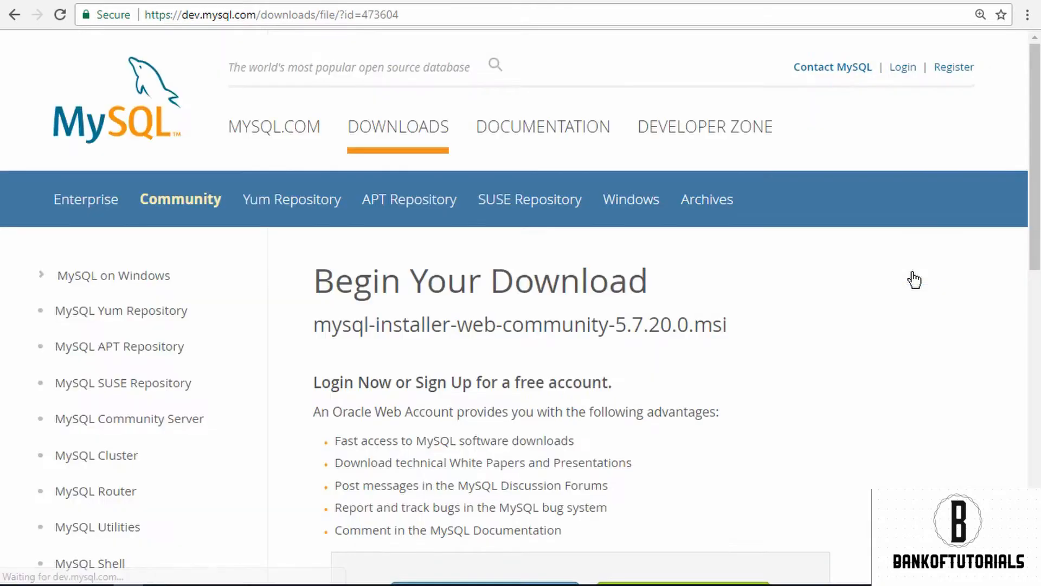
{"action": "left_click_drag", "start_coordinate": [1031, 180], "coordinate": [1021, 329]}
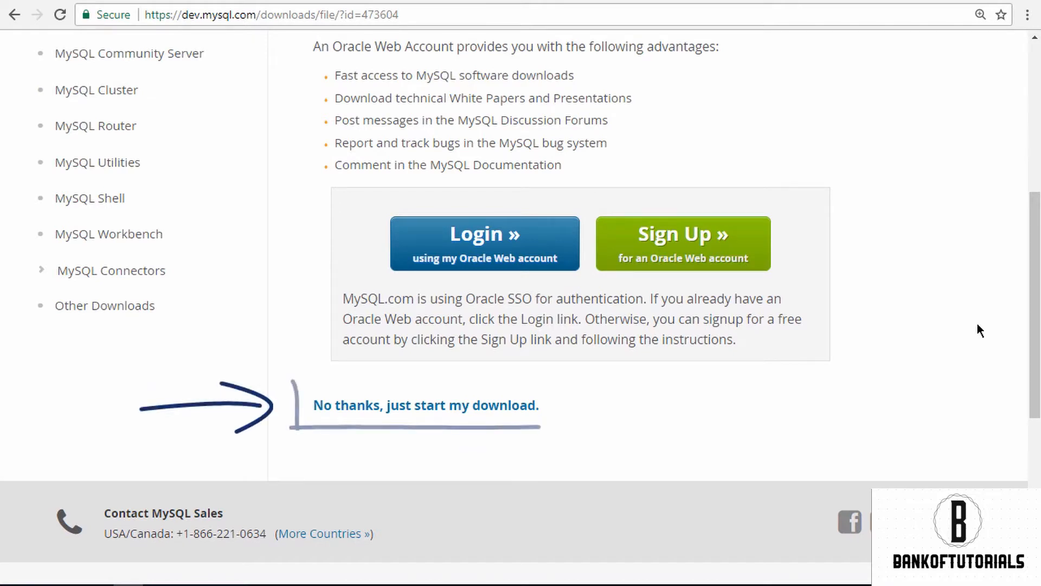
{"action": "left_click", "coordinate": [389, 408]}
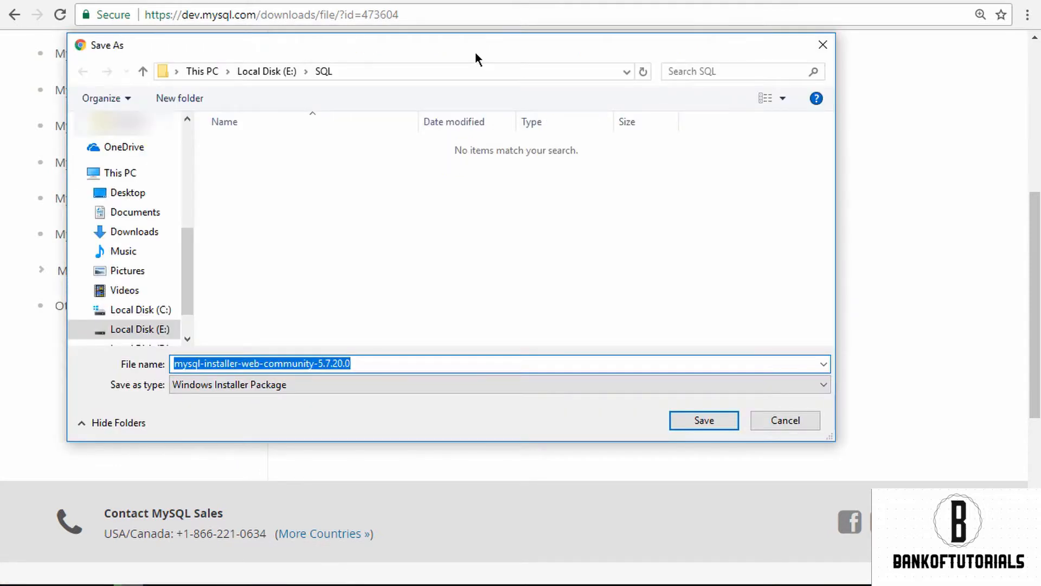
Step: Save the installer package as mysql-installer-web-community-5.7.20.0 in the SQL folder on Local Disk (E:)
{"action": "scroll", "coordinate": [187, 295], "scroll_direction": "down", "scroll_amount": 3}
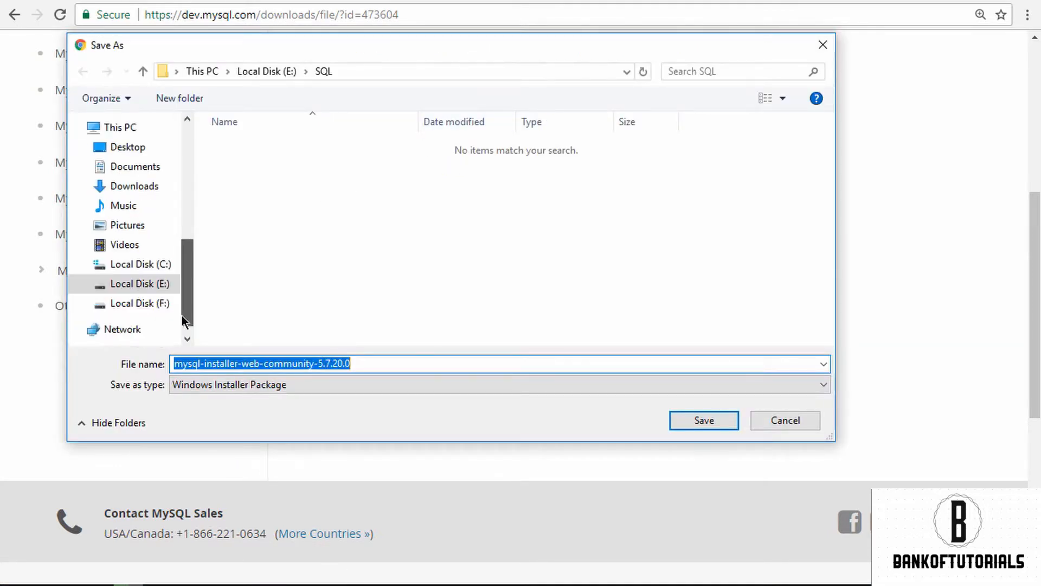
{"action": "left_click", "coordinate": [169, 286]}
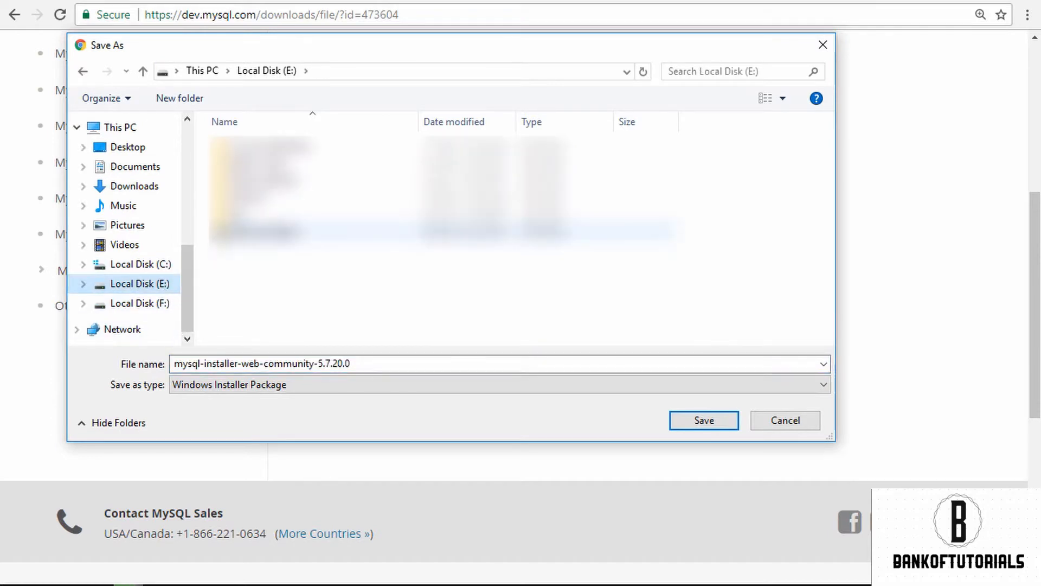
{"action": "double_click", "coordinate": [275, 217]}
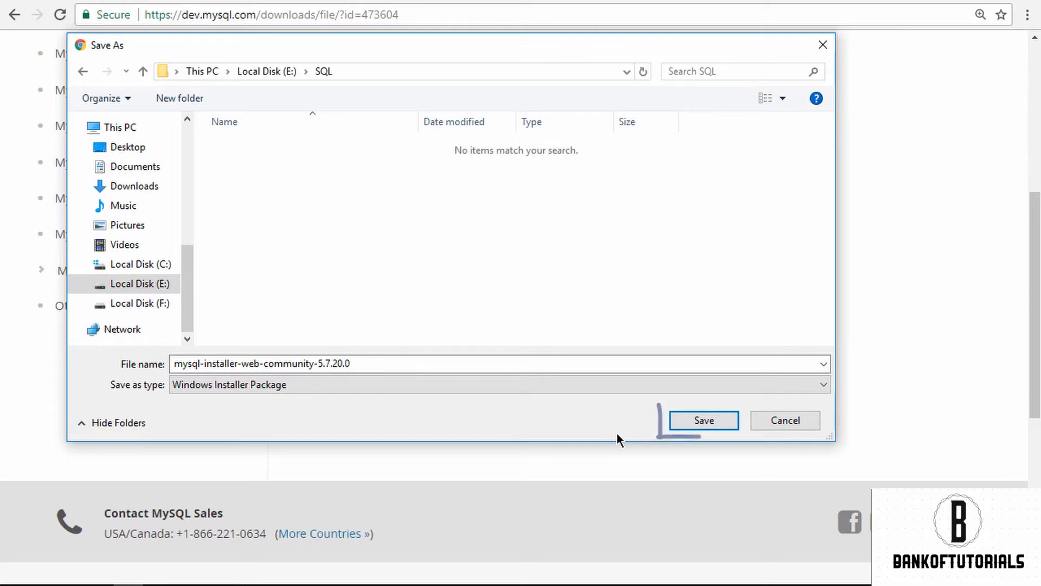
{"action": "left_click", "coordinate": [733, 424]}
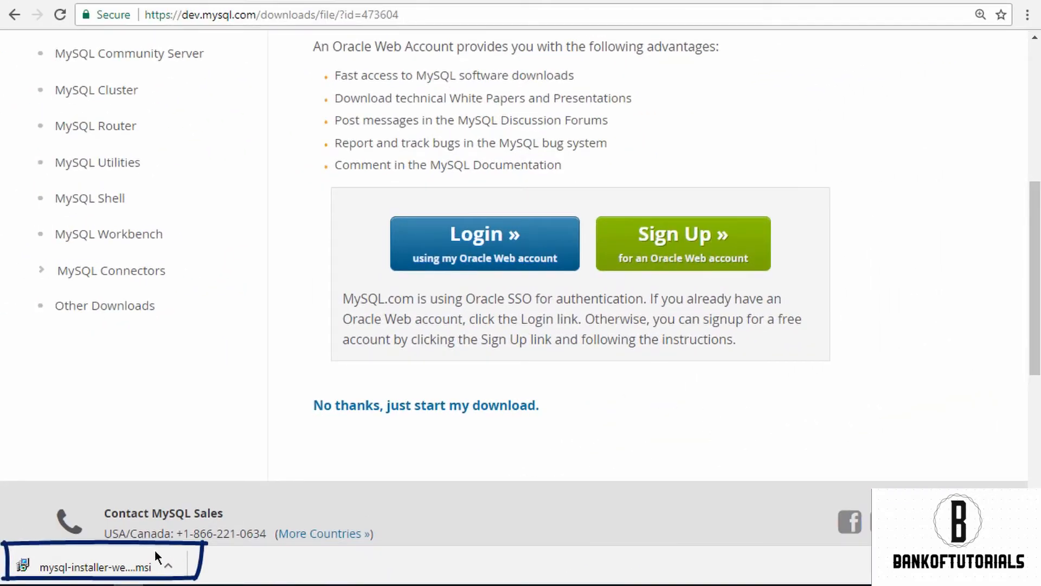
Step: Run the downloaded MySQL installer and accept its license terms
{"action": "left_click", "coordinate": [130, 570]}
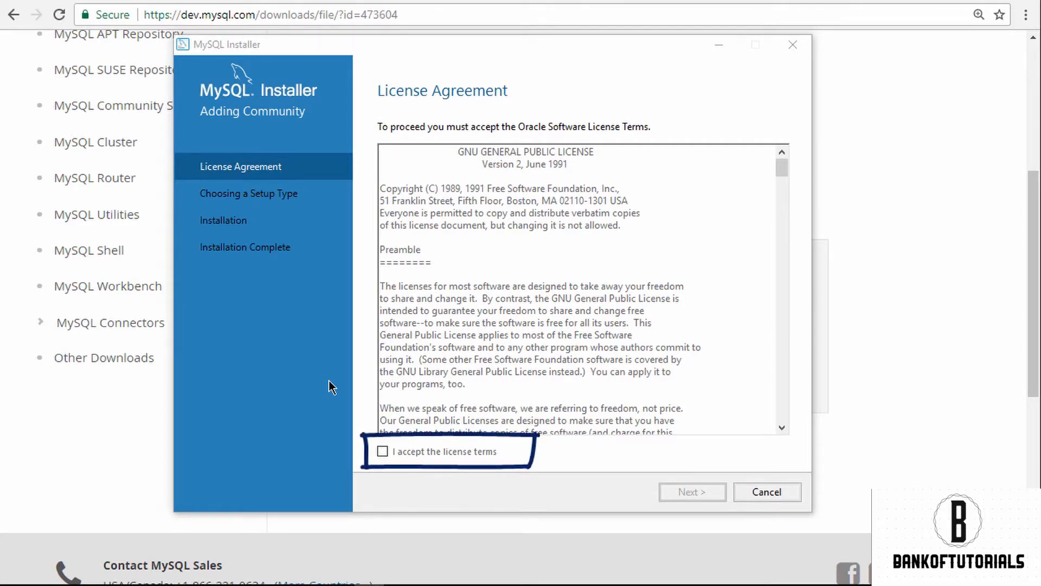
{"action": "left_click", "coordinate": [382, 452]}
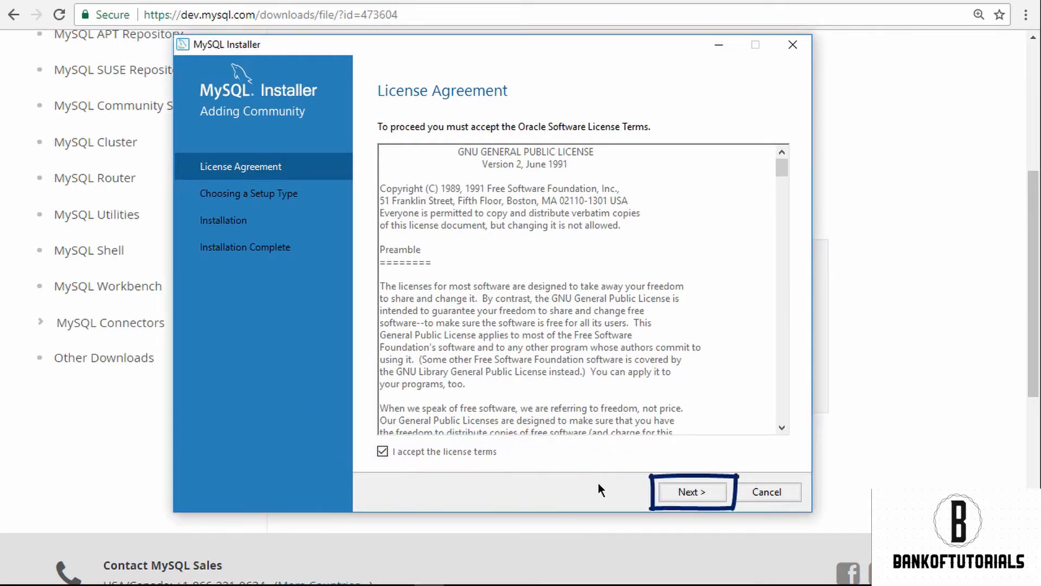
{"action": "left_click", "coordinate": [666, 487]}
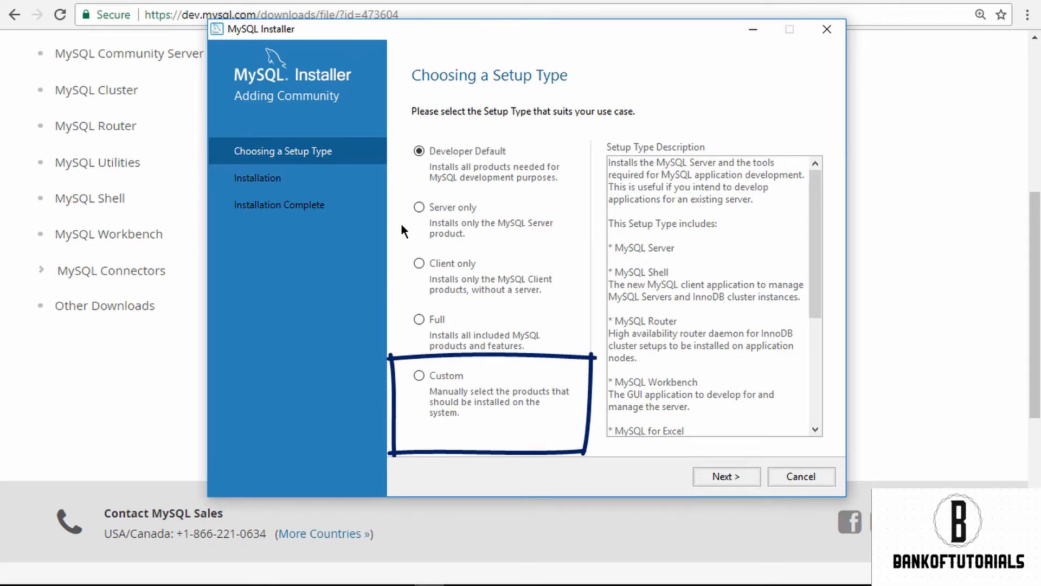
Step: Choose the Custom setup type and add MySQL Workbench 6.3.9 - X64 to the products to install
{"action": "left_click", "coordinate": [420, 376]}
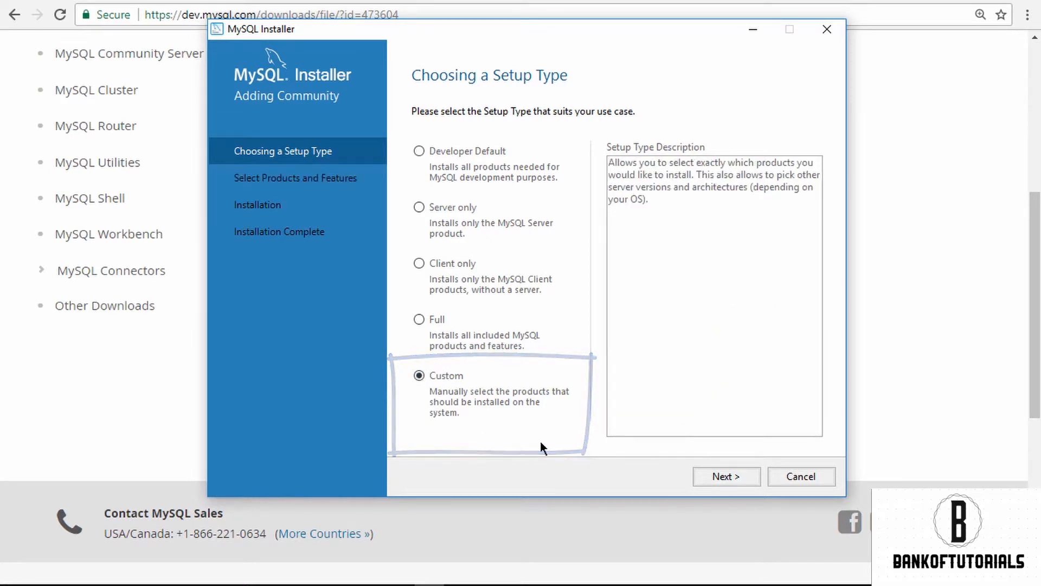
{"action": "left_click", "coordinate": [748, 476]}
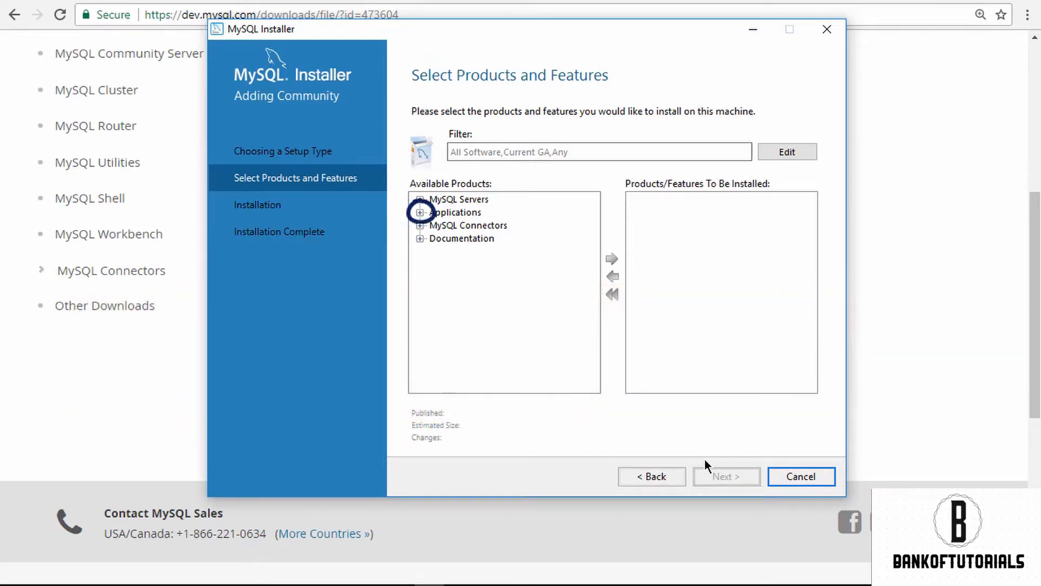
{"action": "left_click", "coordinate": [420, 212]}
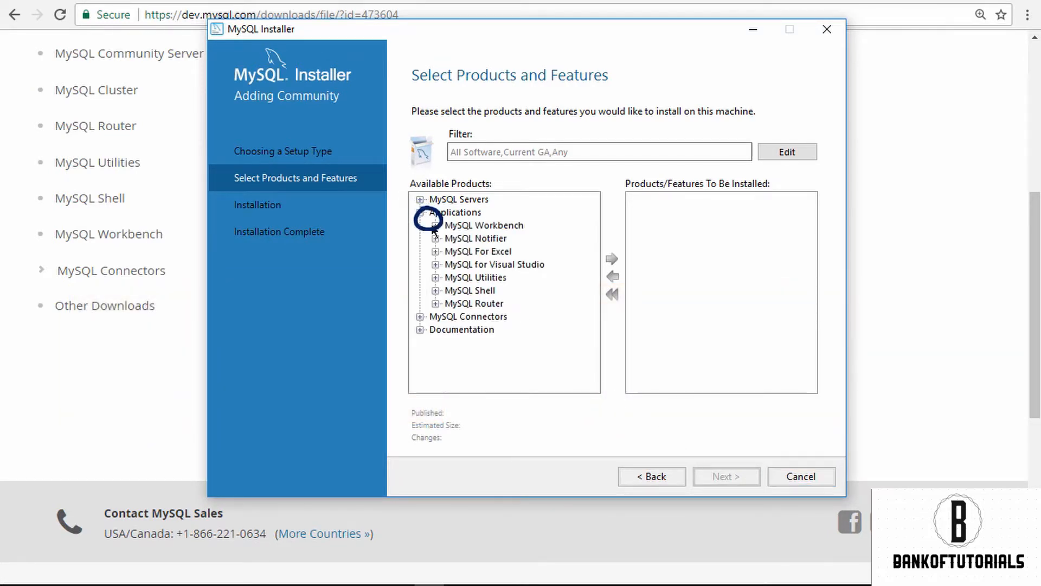
{"action": "left_click", "coordinate": [434, 225]}
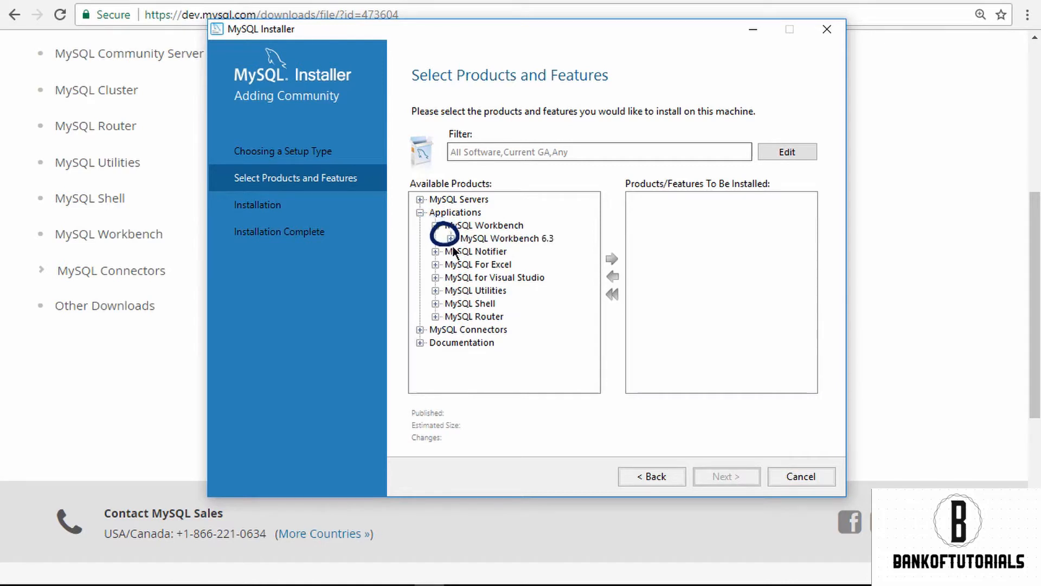
{"action": "left_click", "coordinate": [450, 238]}
{"action": "left_click", "coordinate": [509, 253]}
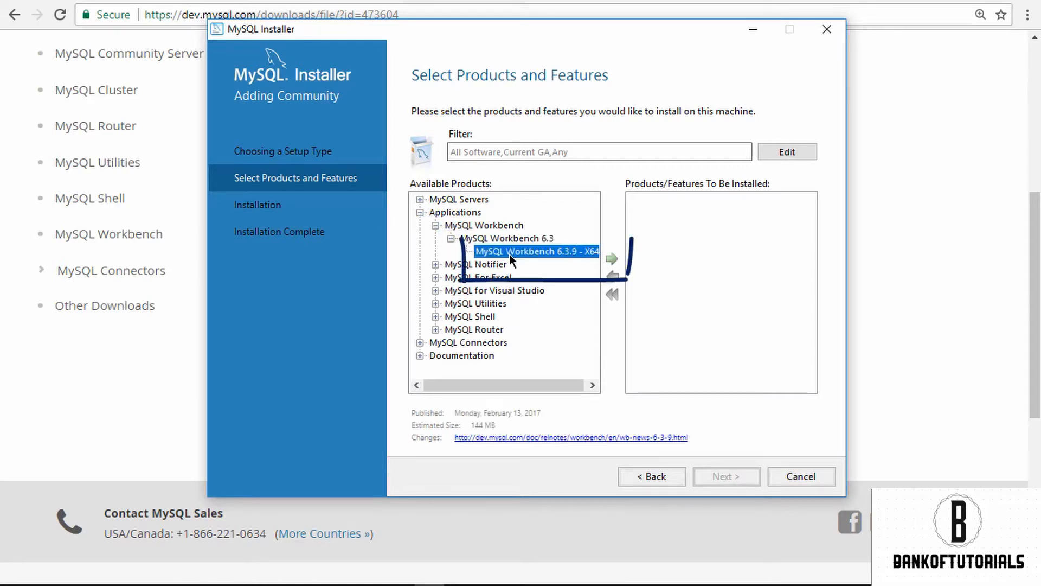
{"action": "left_click", "coordinate": [616, 261]}
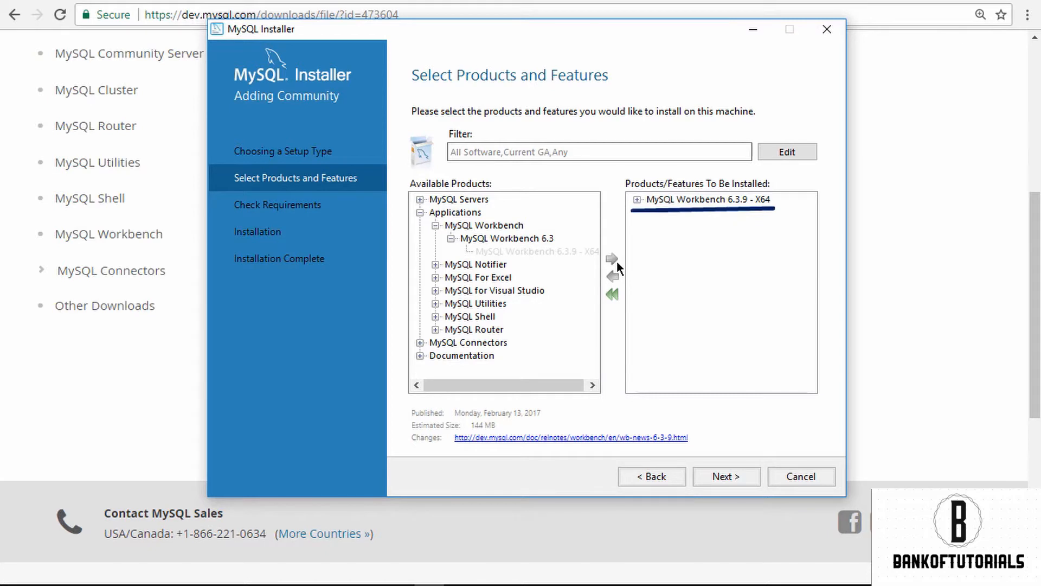
Step: Add MySQL Server 5.7.20 - X64 to the products to install and proceed to the requirements check
{"action": "left_click", "coordinate": [420, 199]}
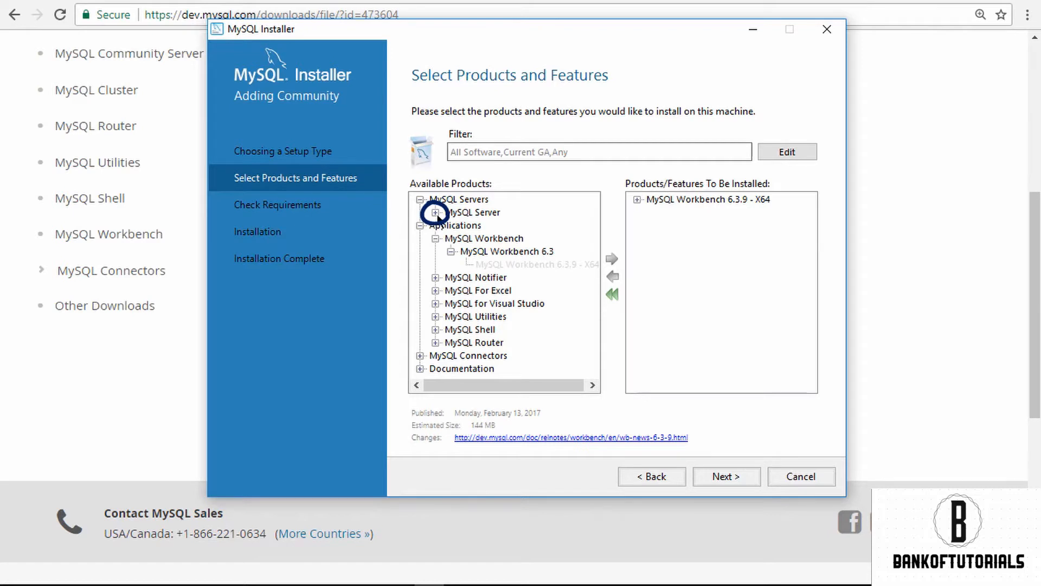
{"action": "left_click", "coordinate": [435, 213]}
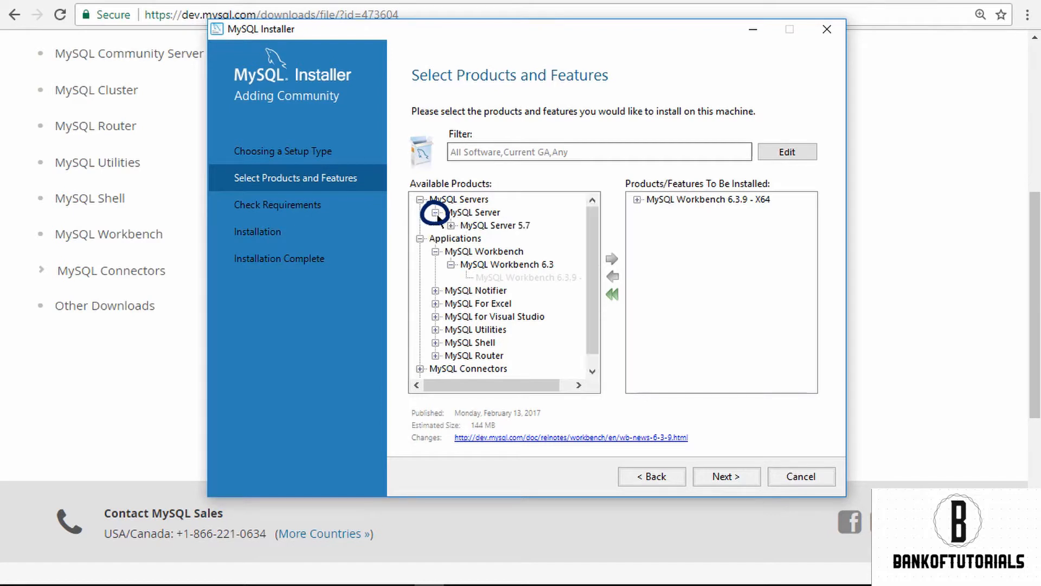
{"action": "left_click", "coordinate": [450, 225]}
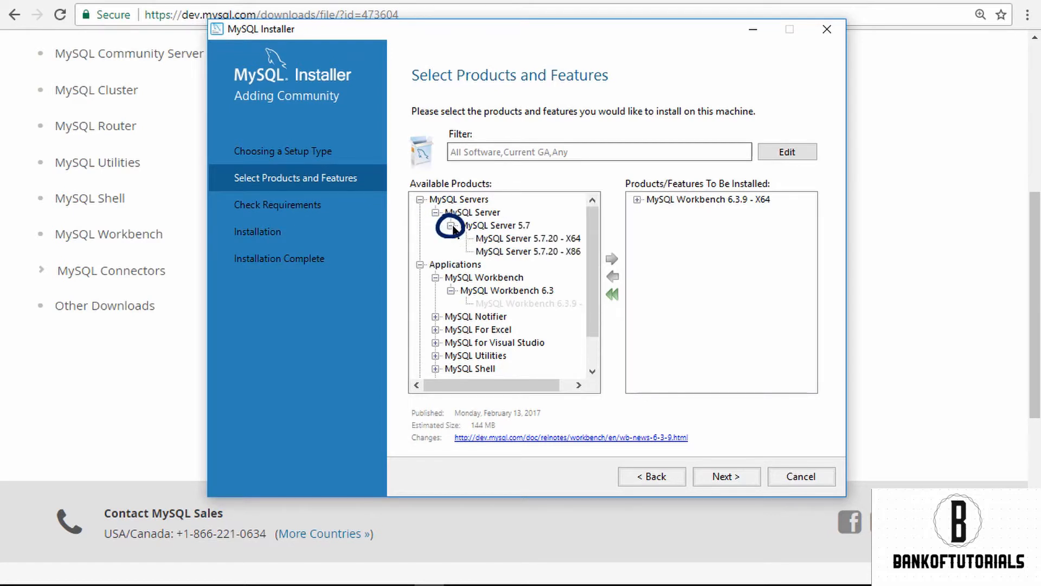
{"action": "left_click", "coordinate": [516, 239]}
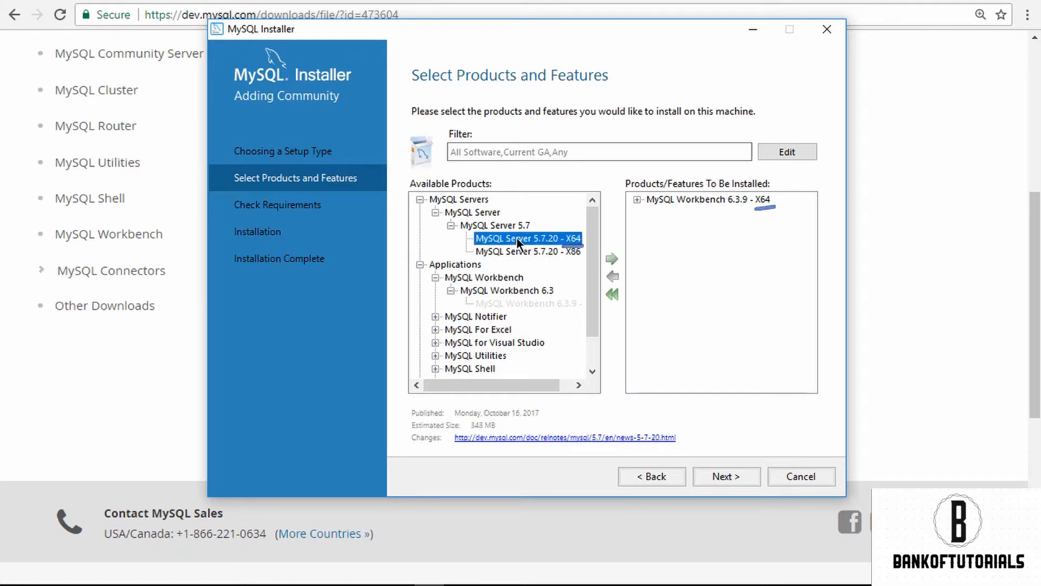
{"action": "left_click", "coordinate": [612, 260]}
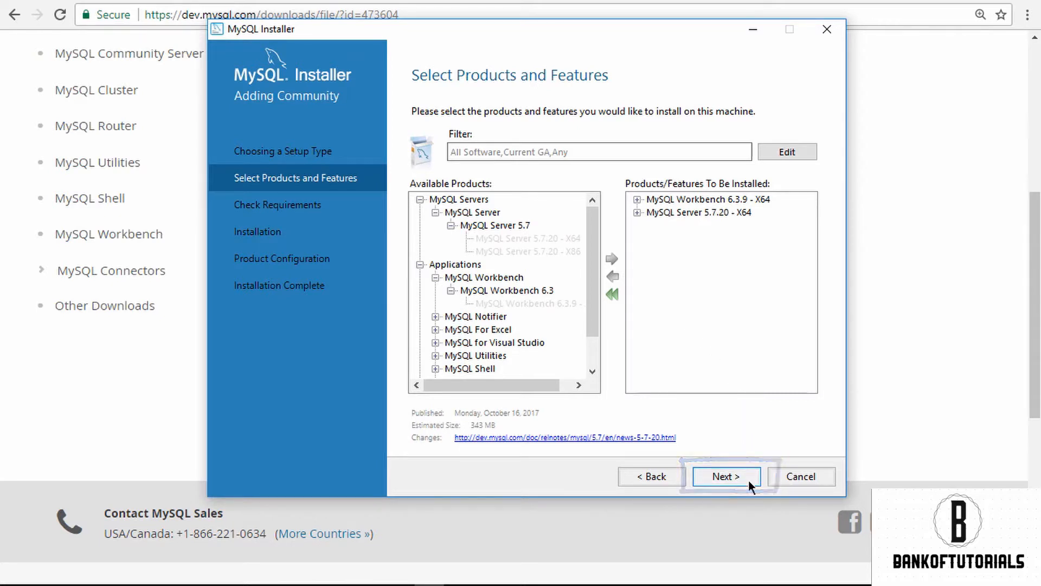
{"action": "left_click", "coordinate": [726, 476]}
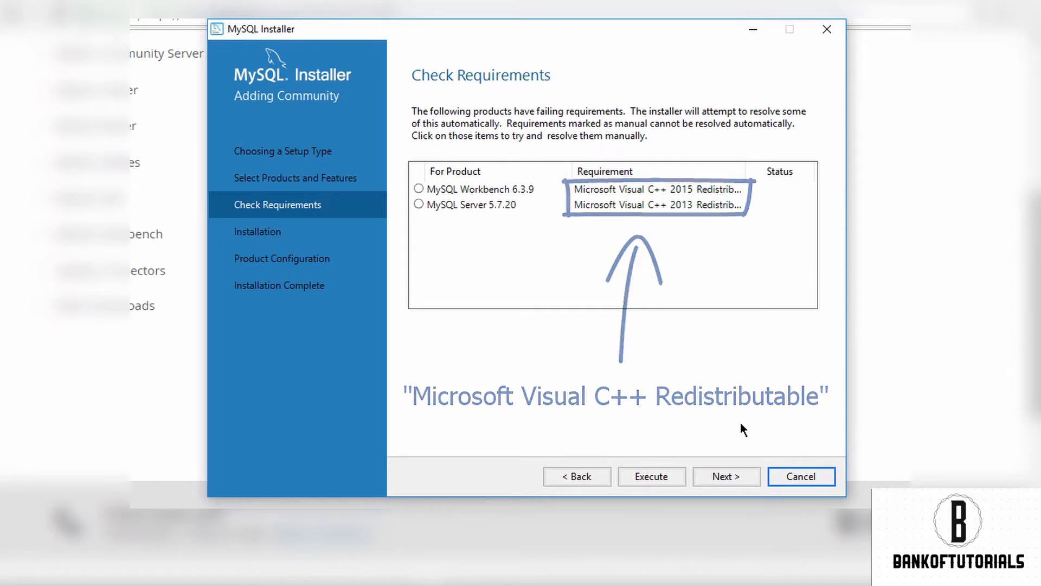
Step: Resolve the missing Microsoft Visual C++ Redistributable requirements and install MySQL Workbench 6.3.9 and MySQL Server 5.7.20
{"action": "left_click", "coordinate": [676, 477]}
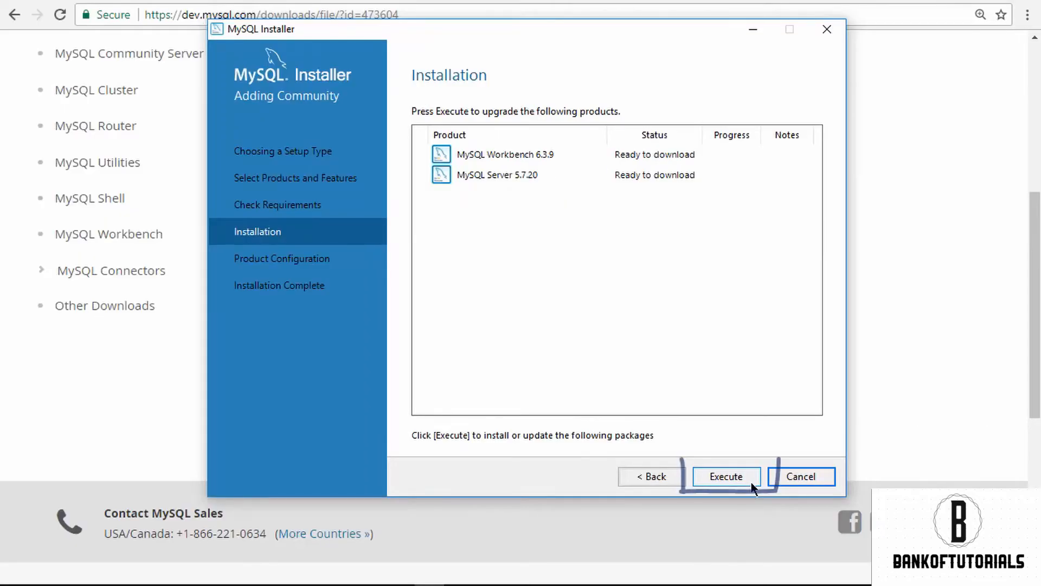
{"action": "left_click", "coordinate": [751, 484]}
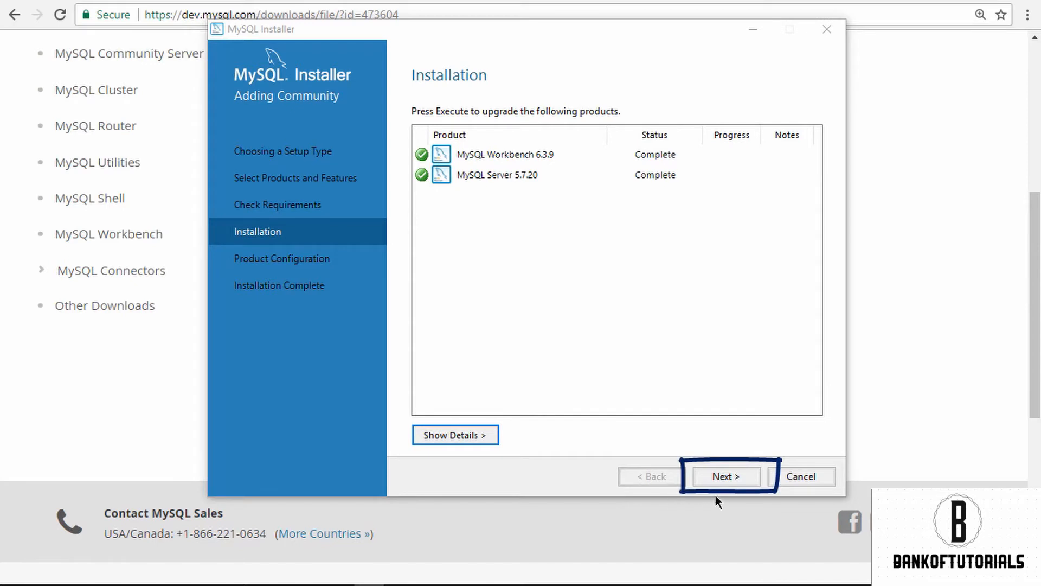
{"action": "left_click", "coordinate": [732, 478]}
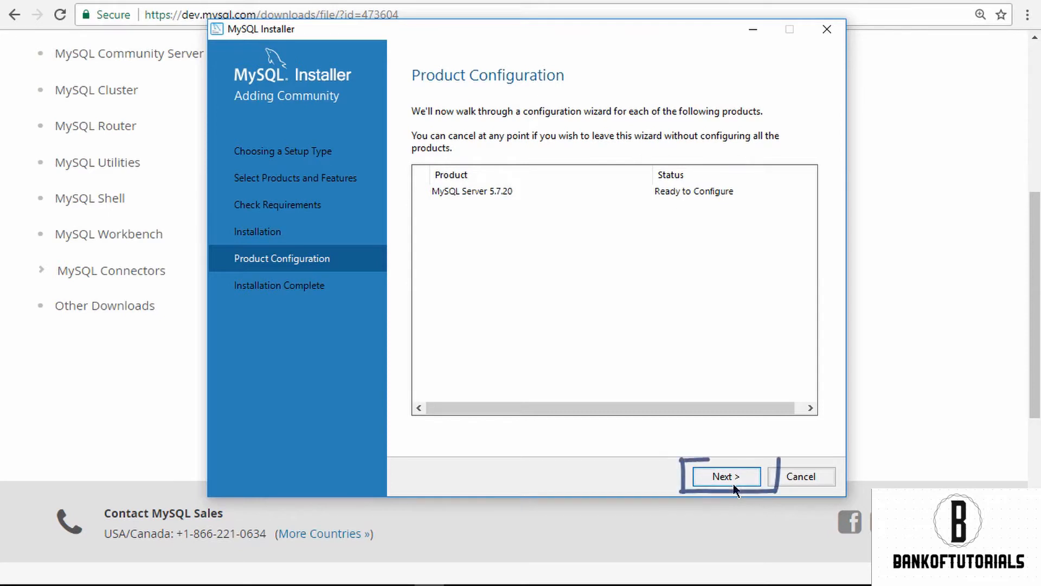
Step: Configure MySQL Server as a standalone server, choosing the Legacy Authentication Method (Retain MySQL 5.x Compatibility) for version 8
{"action": "left_click", "coordinate": [733, 483]}
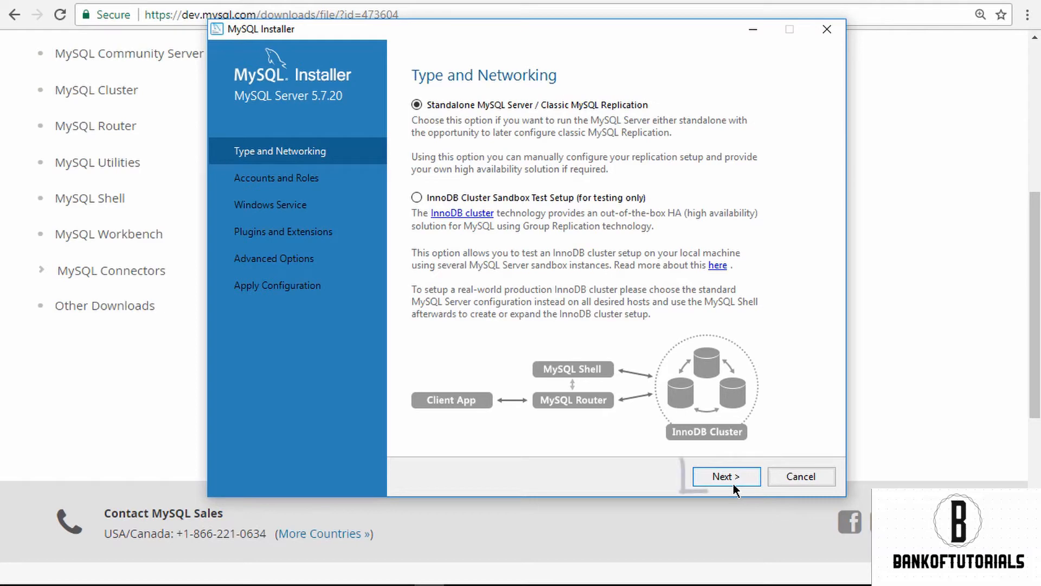
{"action": "left_click", "coordinate": [754, 482]}
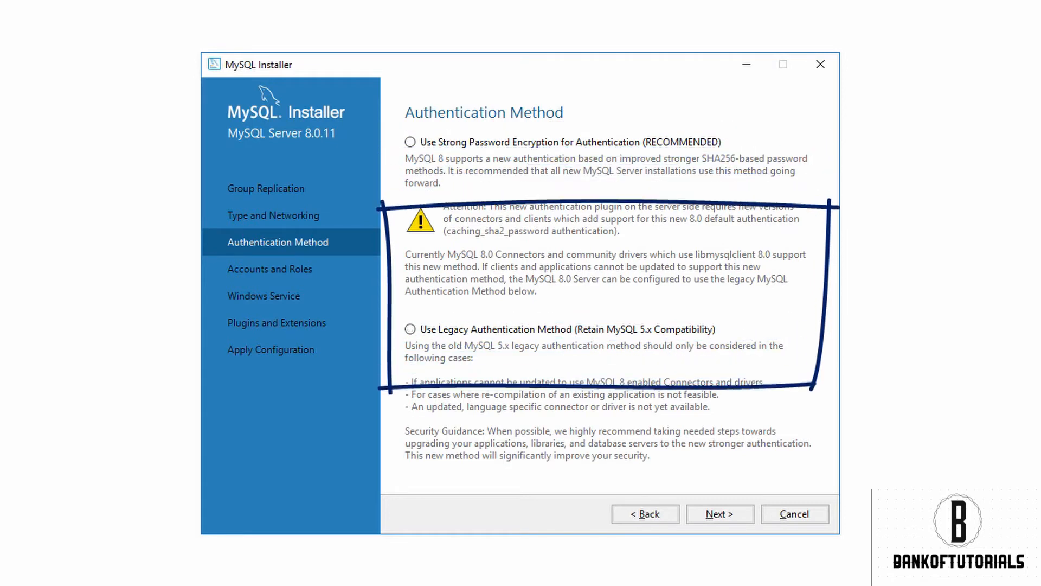
{"action": "left_click", "coordinate": [411, 329]}
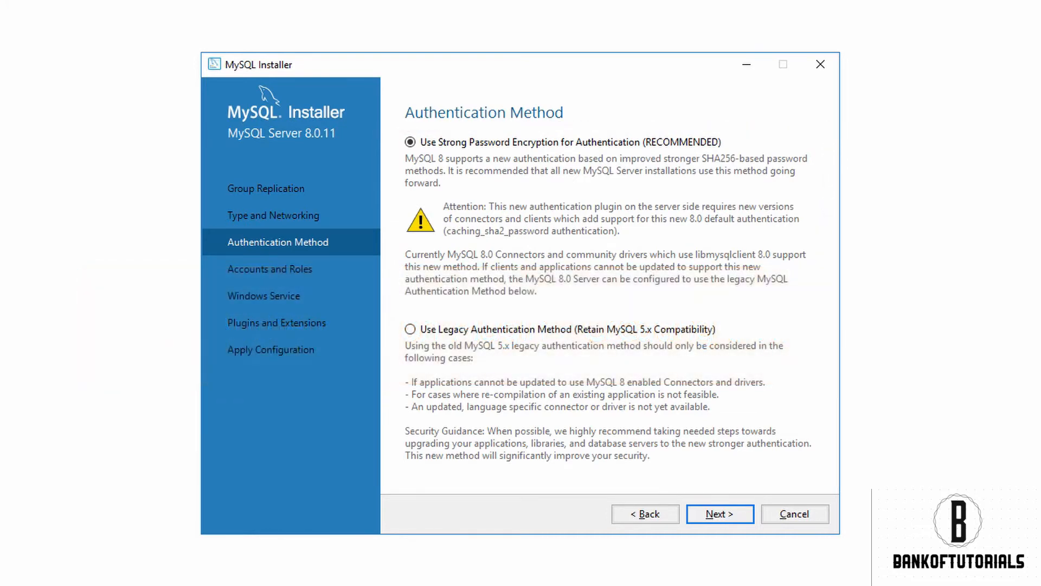
{"action": "left_click", "coordinate": [410, 329]}
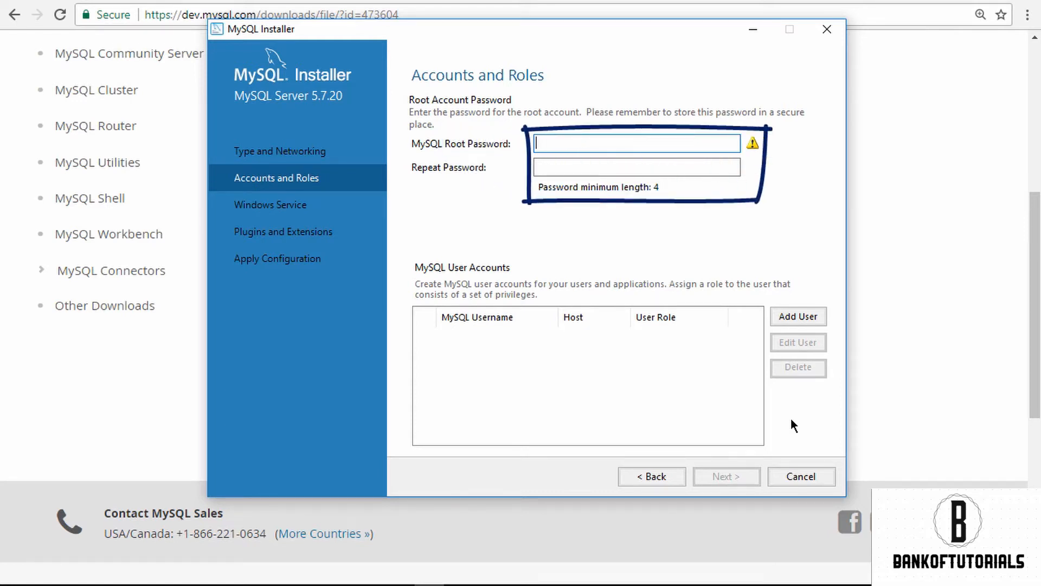
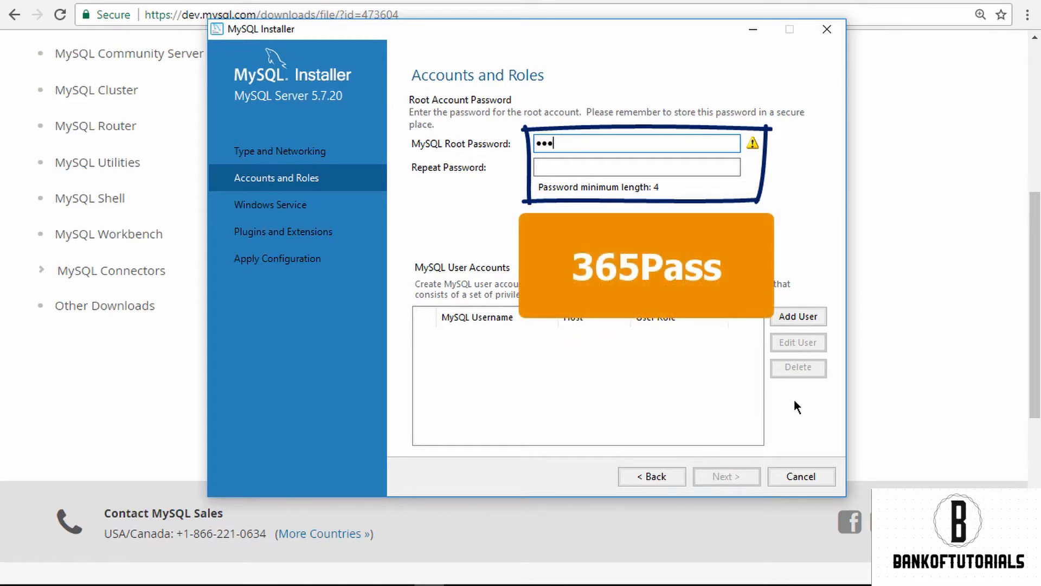
Step: Enter and repeat the MySQL root account password, and proceed to the Windows Service settings
{"action": "key", "text": "Tab"}
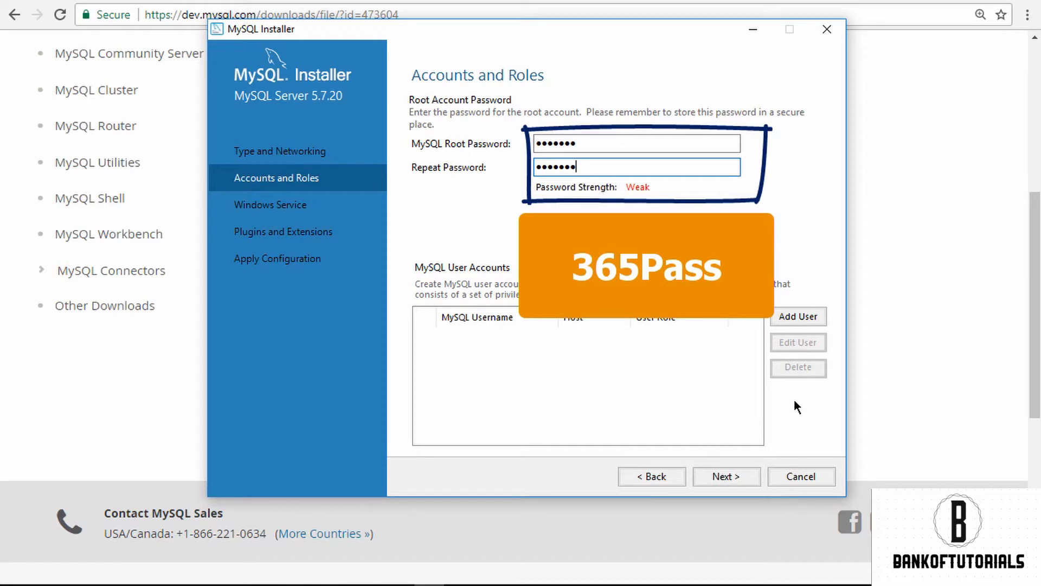
{"action": "left_click", "coordinate": [751, 476]}
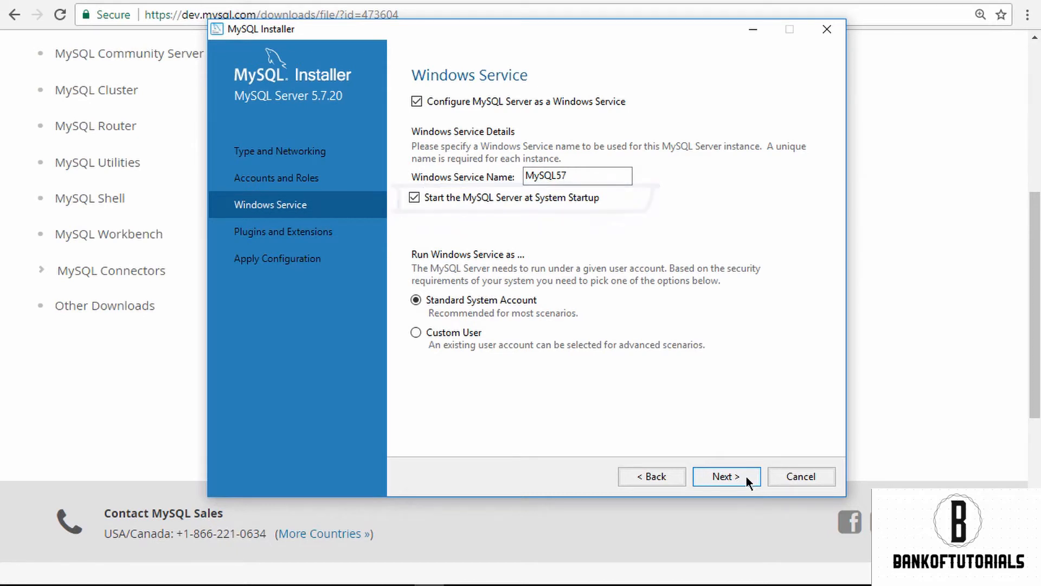
Step: Keep the Windows Service name MySQL57 with startup at boot, leave X Protocol disabled, and apply the server configuration
{"action": "left_click", "coordinate": [745, 476]}
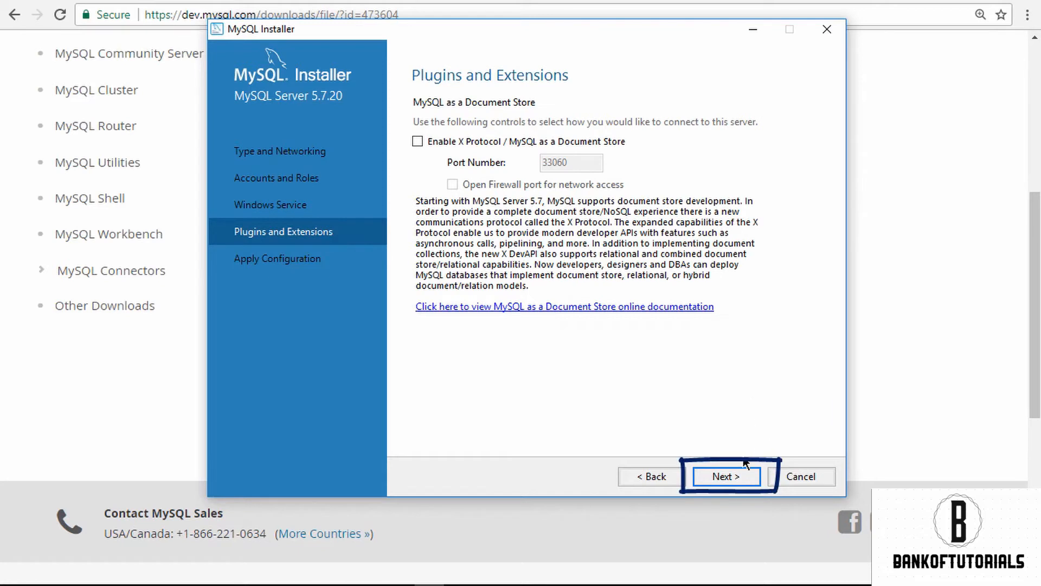
{"action": "left_click", "coordinate": [750, 482]}
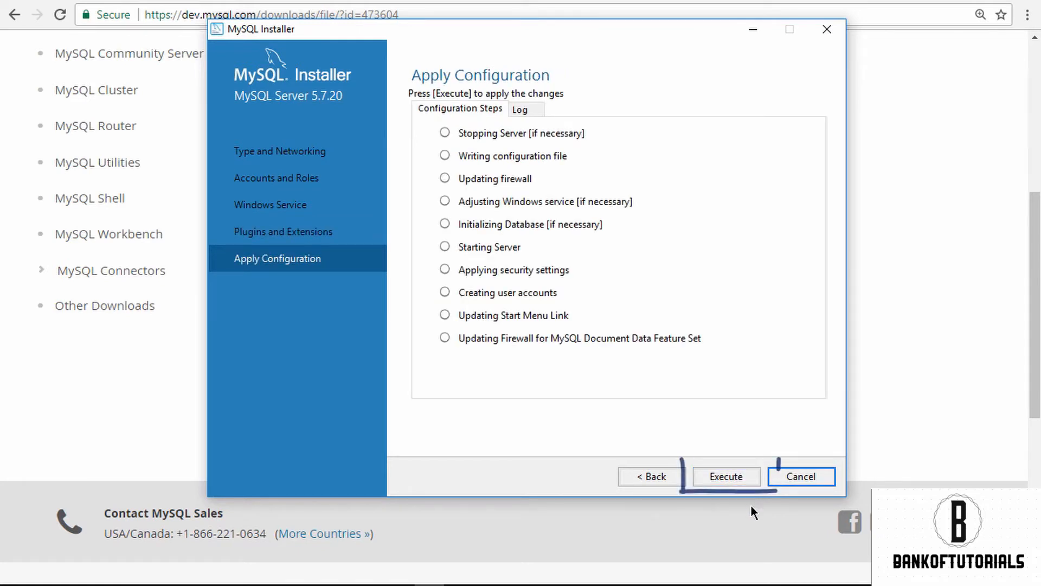
{"action": "left_click", "coordinate": [751, 481]}
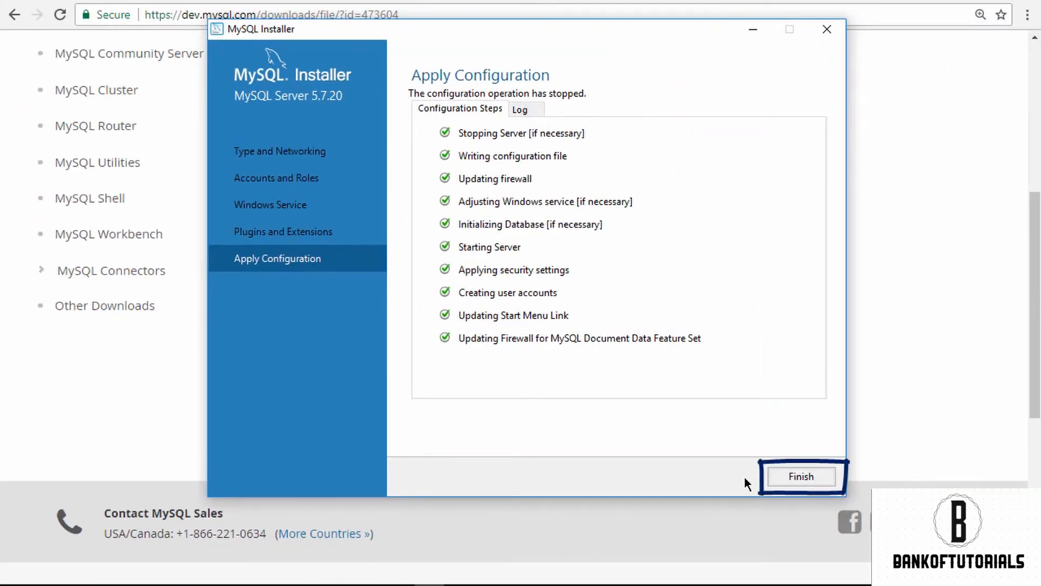
Step: Finish the product configuration and complete the installation with Start MySQL Workbench after Setup enabled
{"action": "left_click", "coordinate": [772, 475]}
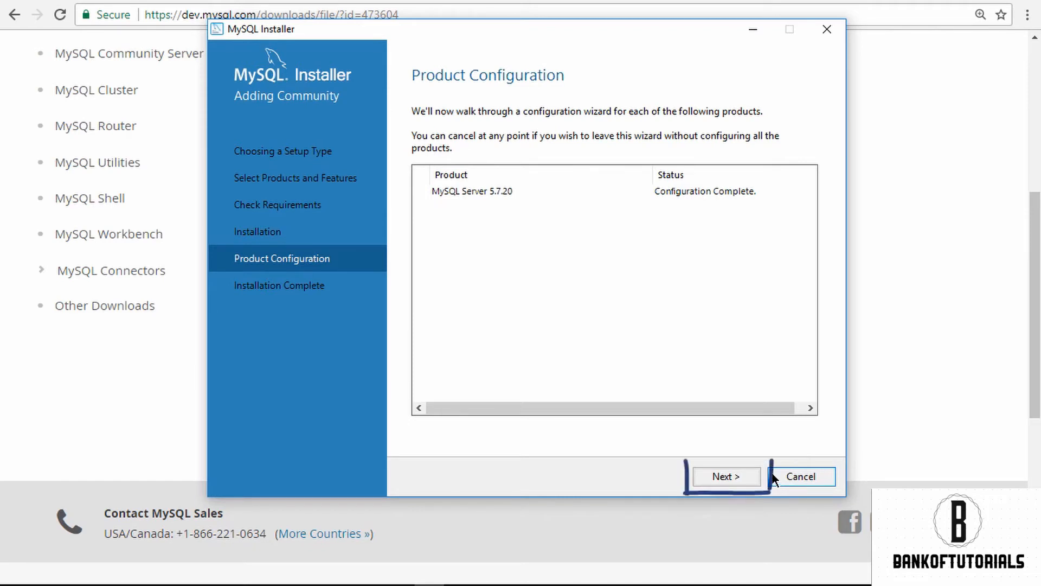
{"action": "left_click", "coordinate": [741, 482]}
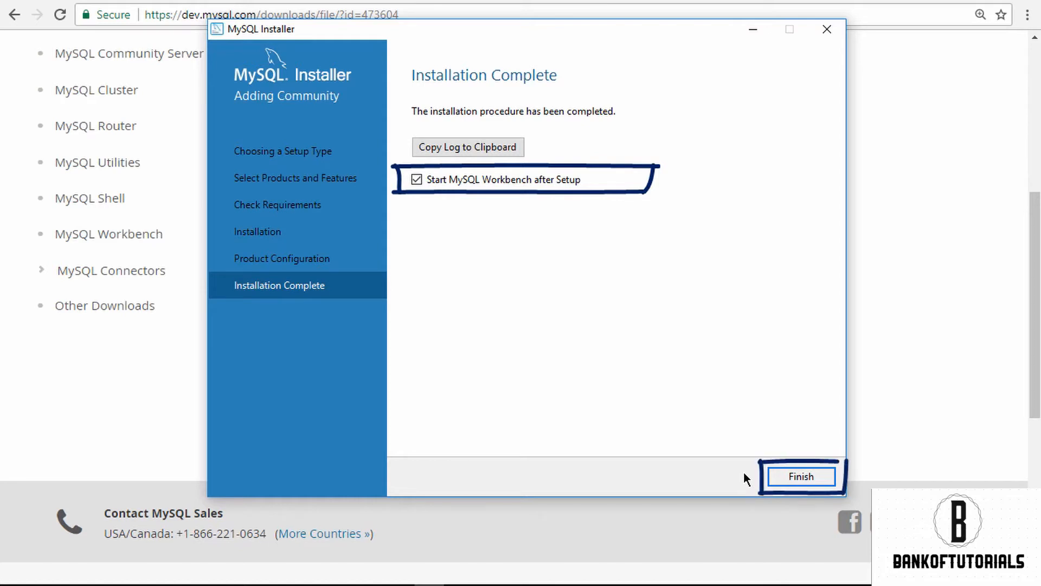
{"action": "left_click", "coordinate": [768, 476]}
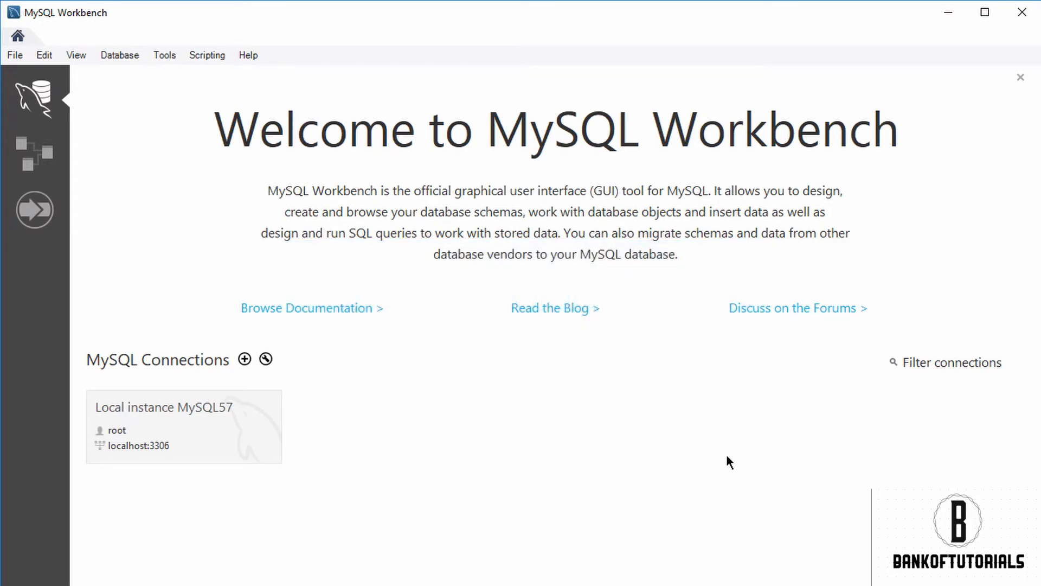
Step: Connect to Local instance MySQL57 in MySQL Workbench by entering the root password
{"action": "left_click", "coordinate": [226, 446]}
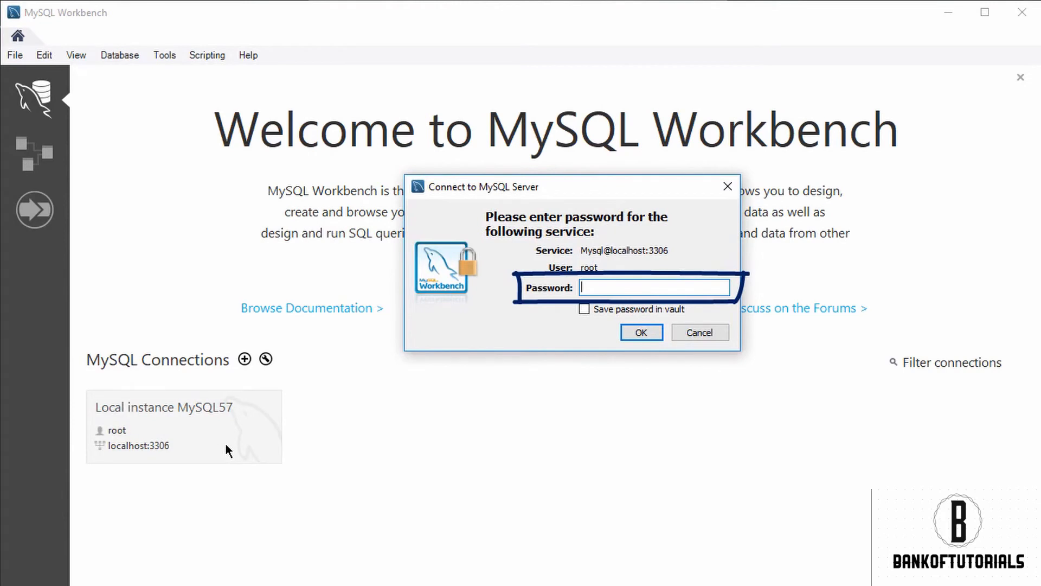
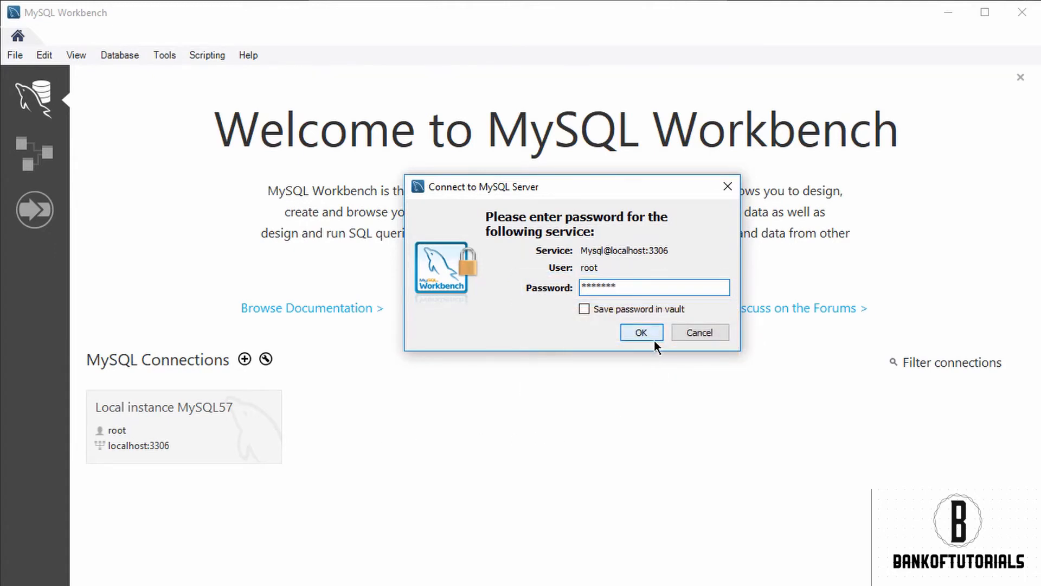
{"action": "left_click", "coordinate": [653, 338]}
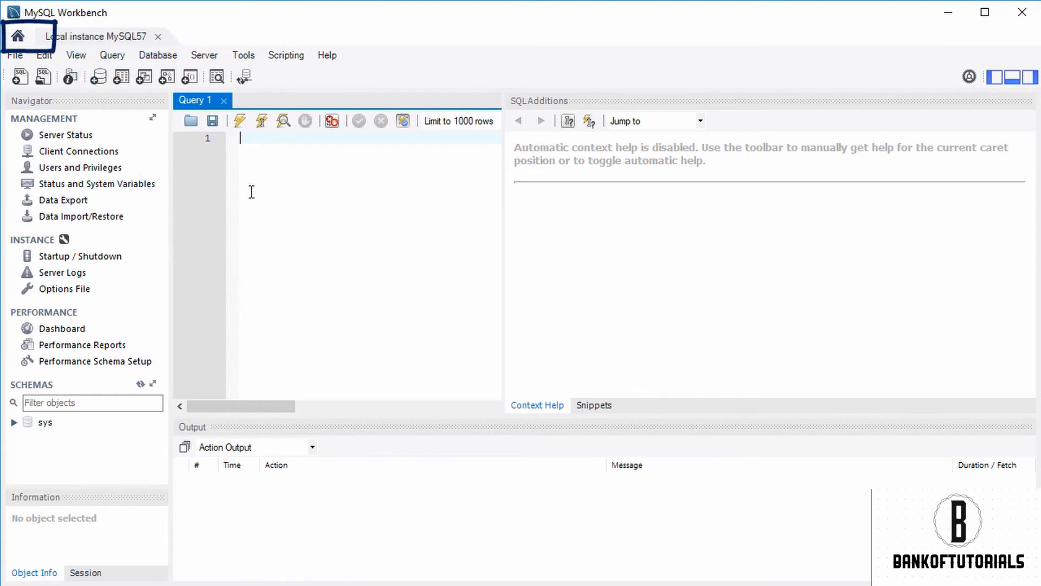
Step: Switch to the home screen and back, and close the Local instance MySQL57 connection
{"action": "left_click", "coordinate": [19, 36]}
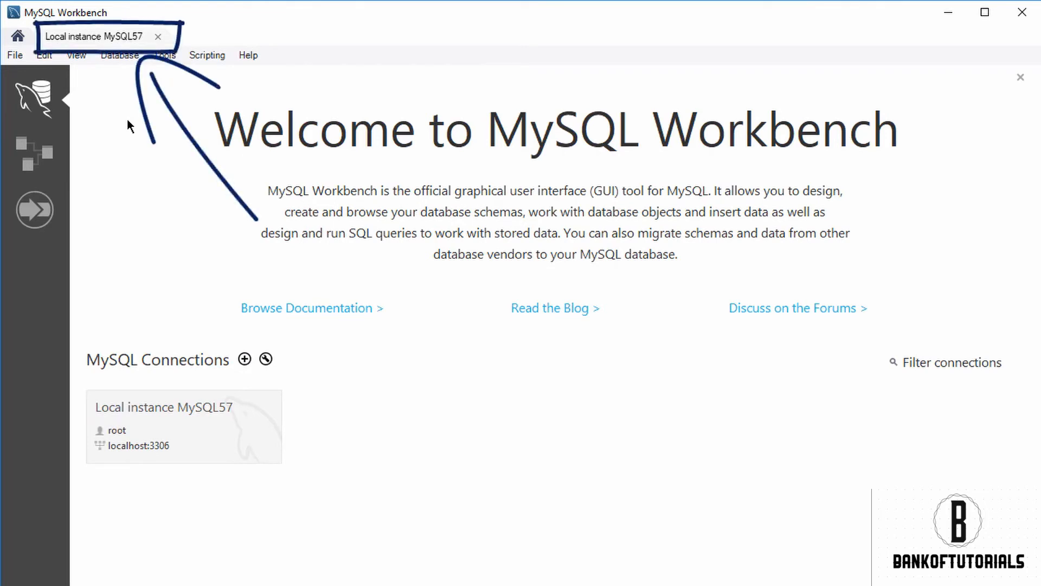
{"action": "left_click", "coordinate": [94, 37]}
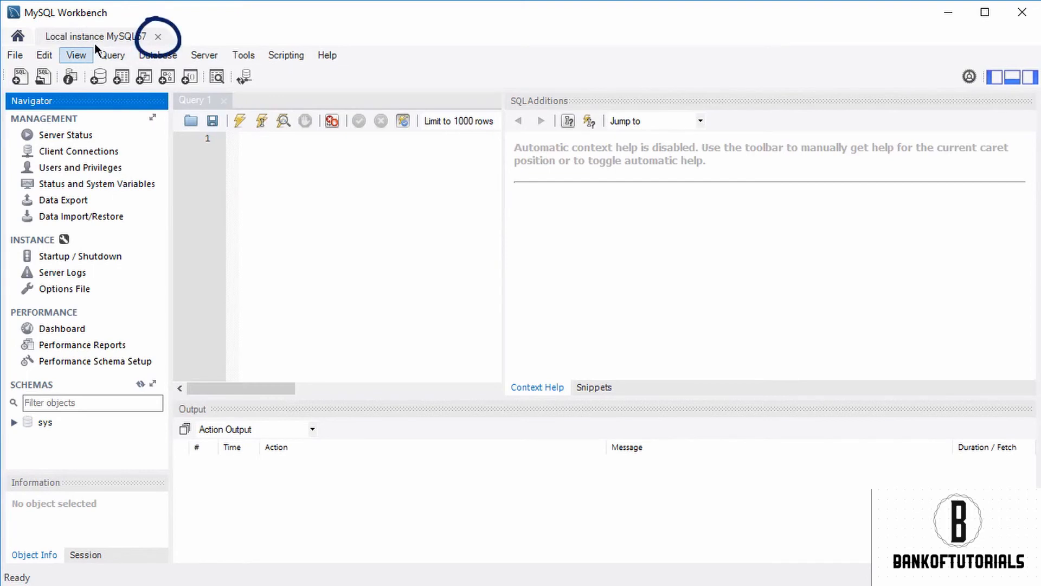
{"action": "left_click", "coordinate": [158, 36]}
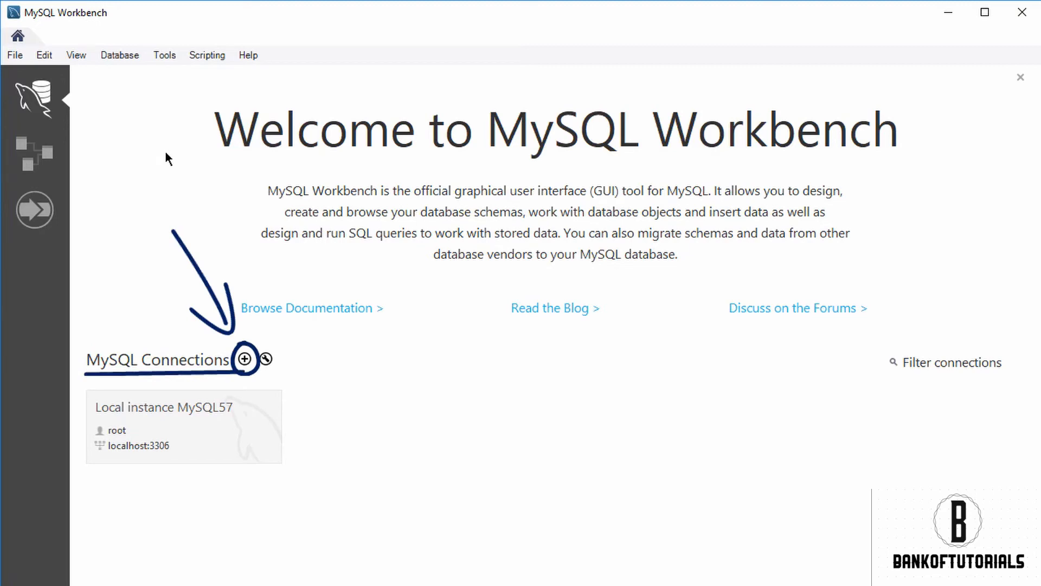
Step: Try to test a new Standard (TCP/IP) connection to 127.0.0.1 on port 3306 as root, cancelling at the password request
{"action": "left_click", "coordinate": [245, 358]}
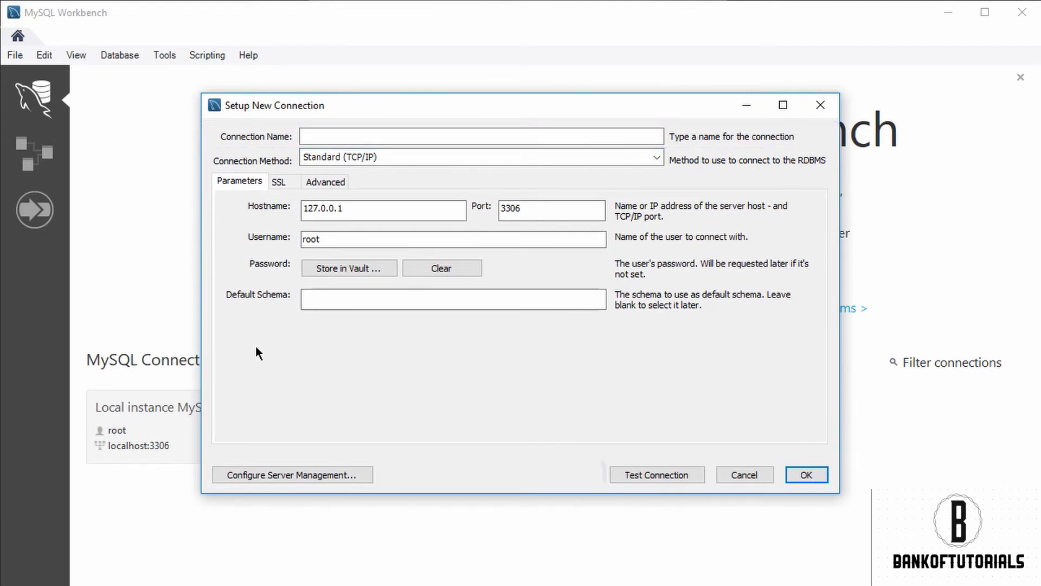
{"action": "left_click", "coordinate": [694, 472]}
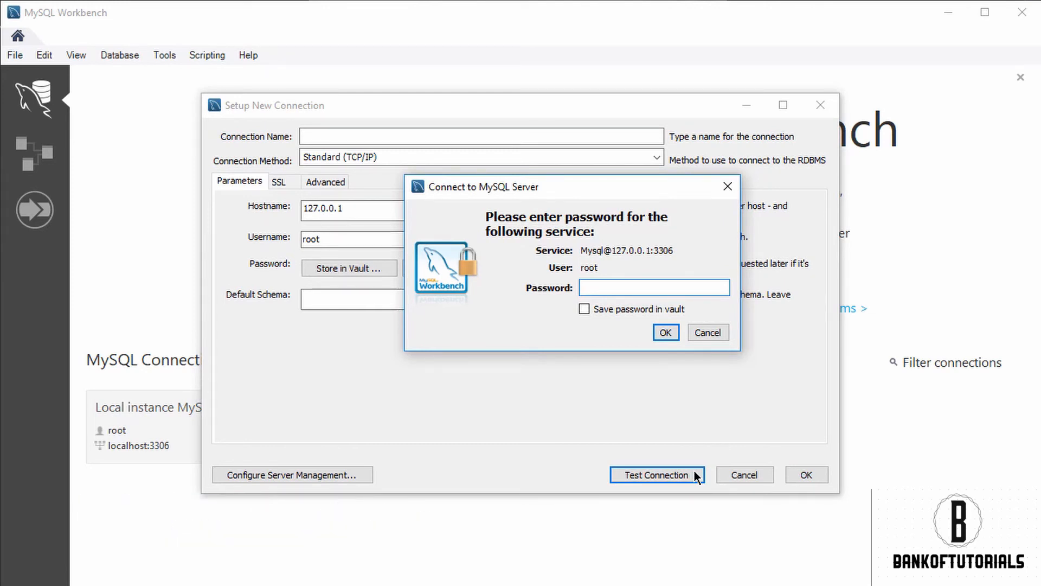
{"action": "left_click", "coordinate": [721, 330]}
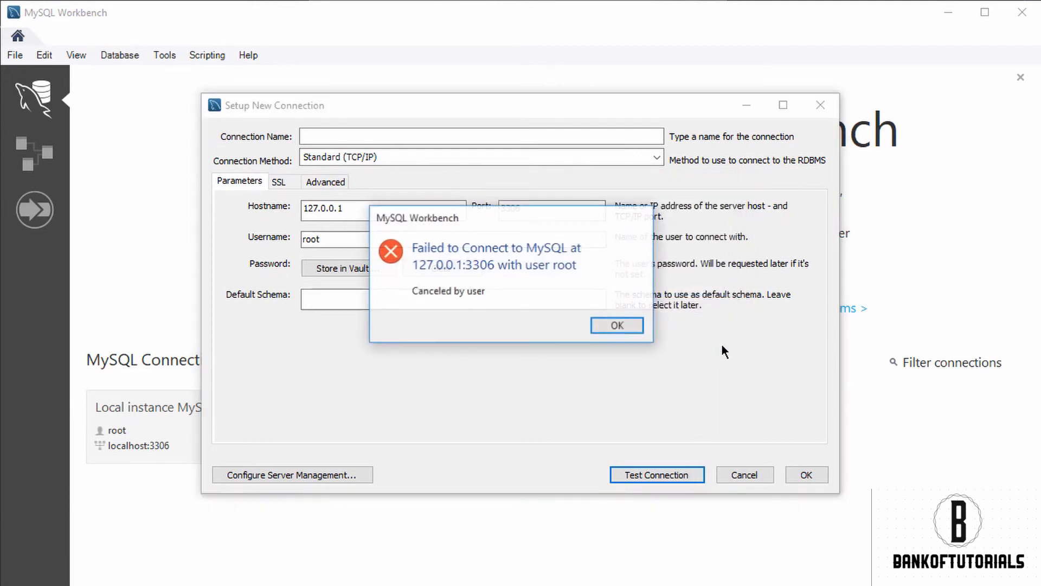
{"action": "left_click", "coordinate": [622, 325]}
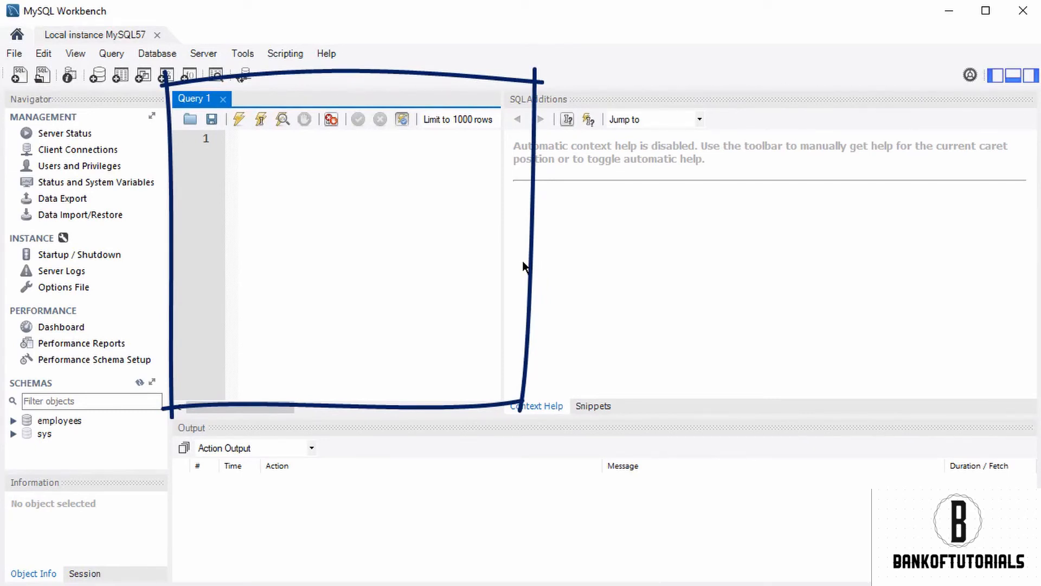
Step: Widen the query editor and write "select * from employees;" on line 3
{"action": "mouse_move", "coordinate": [502, 262]}
{"action": "left_mouse_down"}
{"action": "mouse_move", "coordinate": [797, 280]}
{"action": "mouse_move", "coordinate": [814, 272]}
{"action": "left_mouse_up"}
{"action": "left_click", "coordinate": [538, 184]}
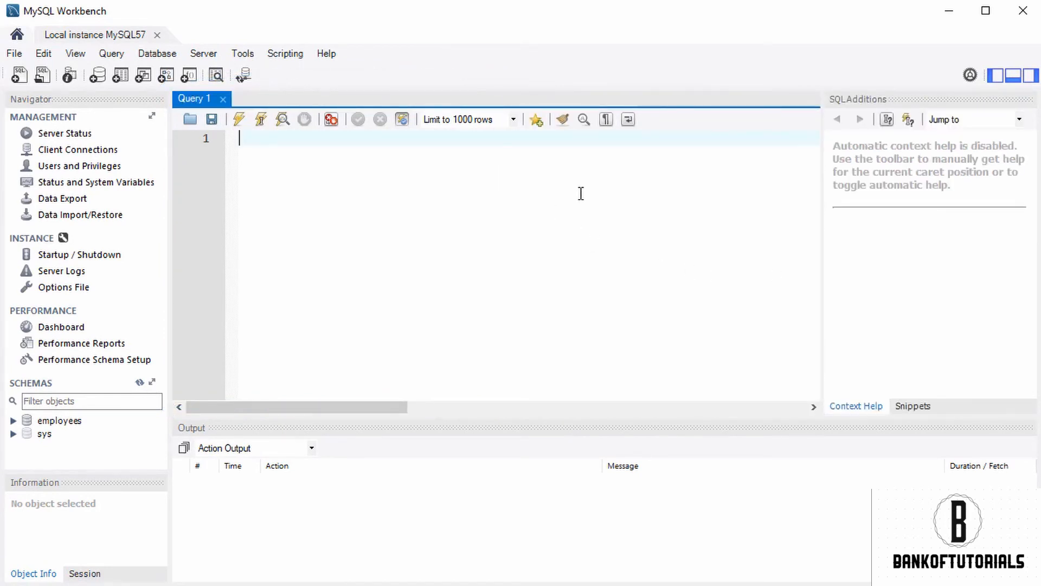
{"action": "key", "text": "Return"}
{"action": "key", "text": "Return"}
{"action": "type", "text": "sele"}
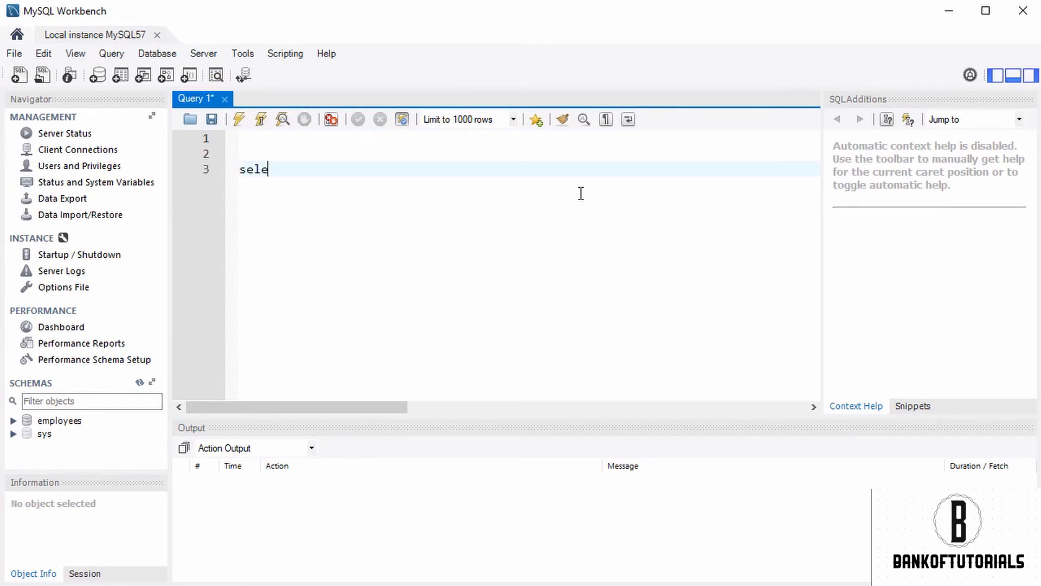
{"action": "type", "text": "ct * fro"}
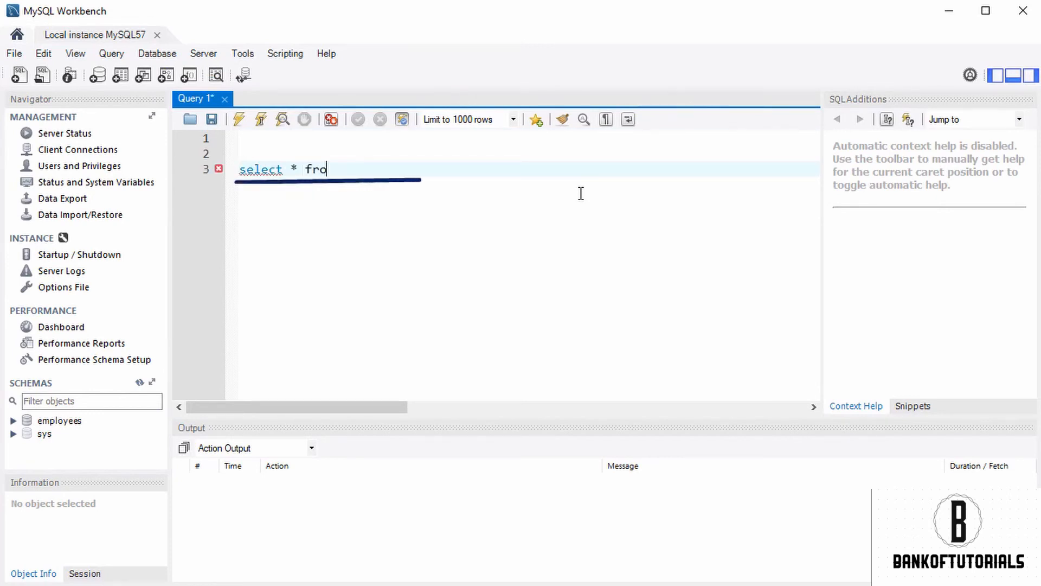
{"action": "type", "text": "m employees;"}
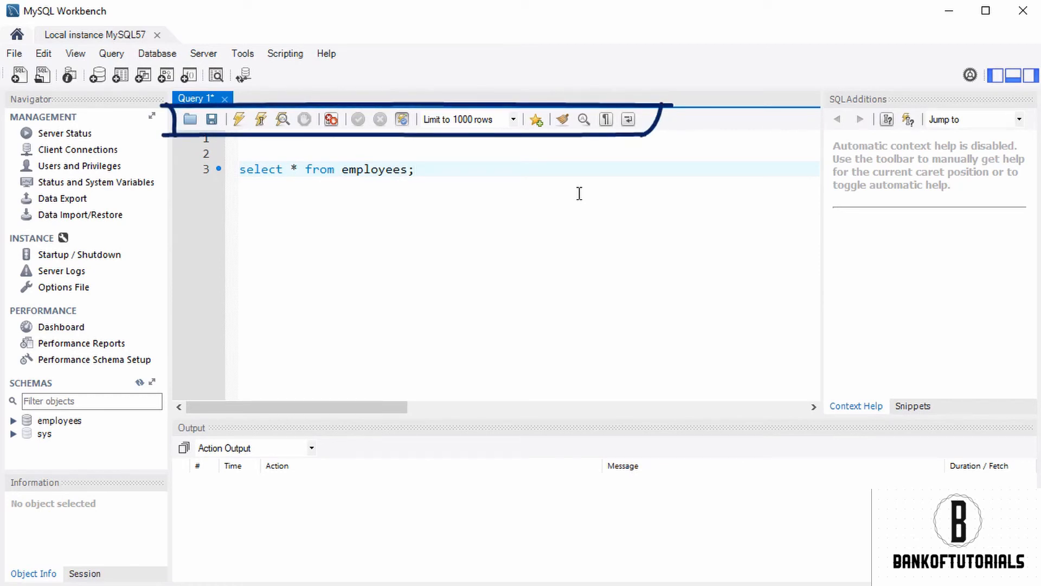
Step: Execute the select query on the employees table and close its result grid
{"action": "left_click", "coordinate": [191, 120]}
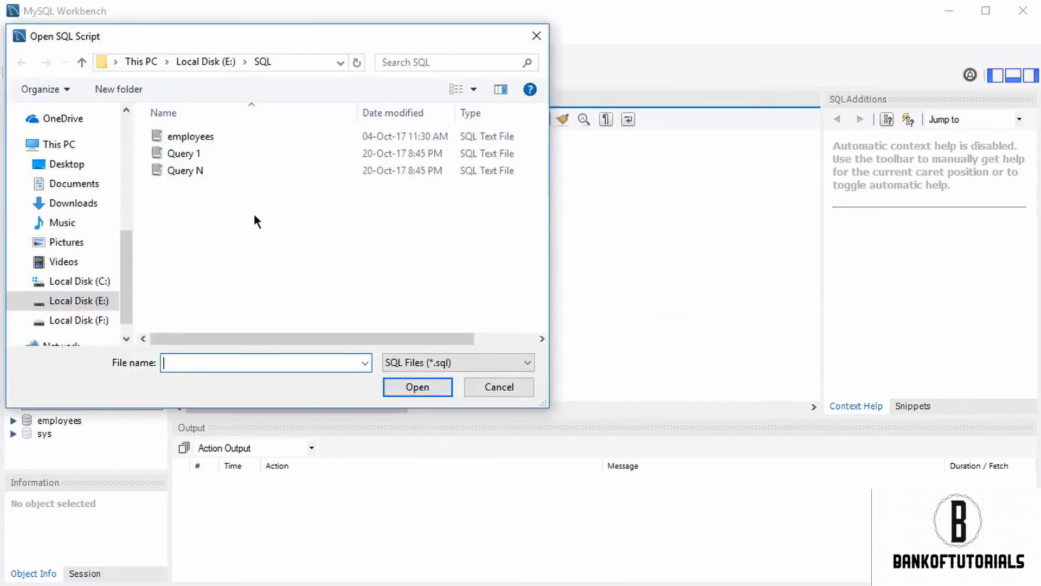
{"action": "left_click", "coordinate": [500, 393]}
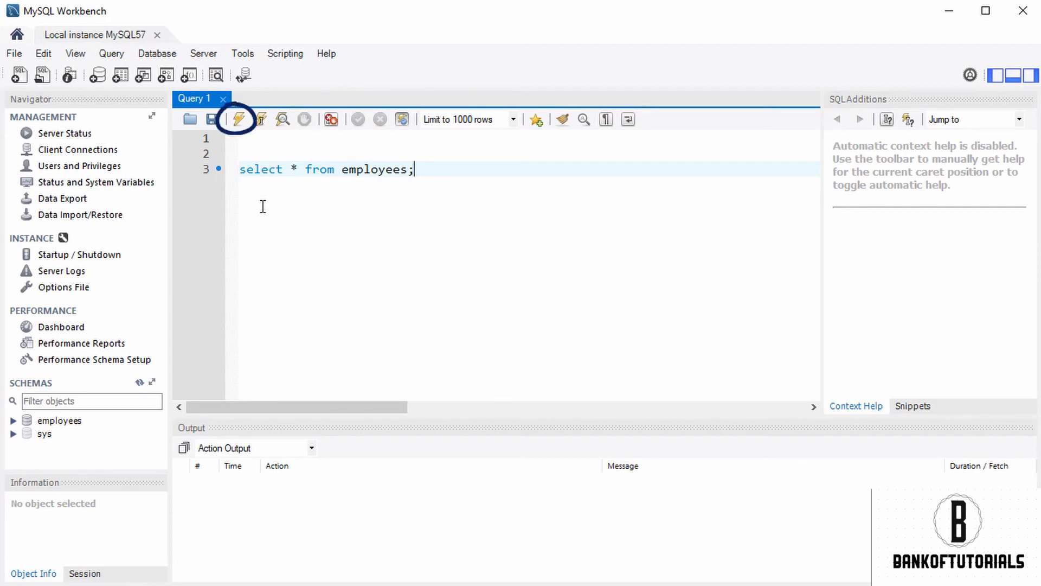
{"action": "left_click", "coordinate": [242, 123]}
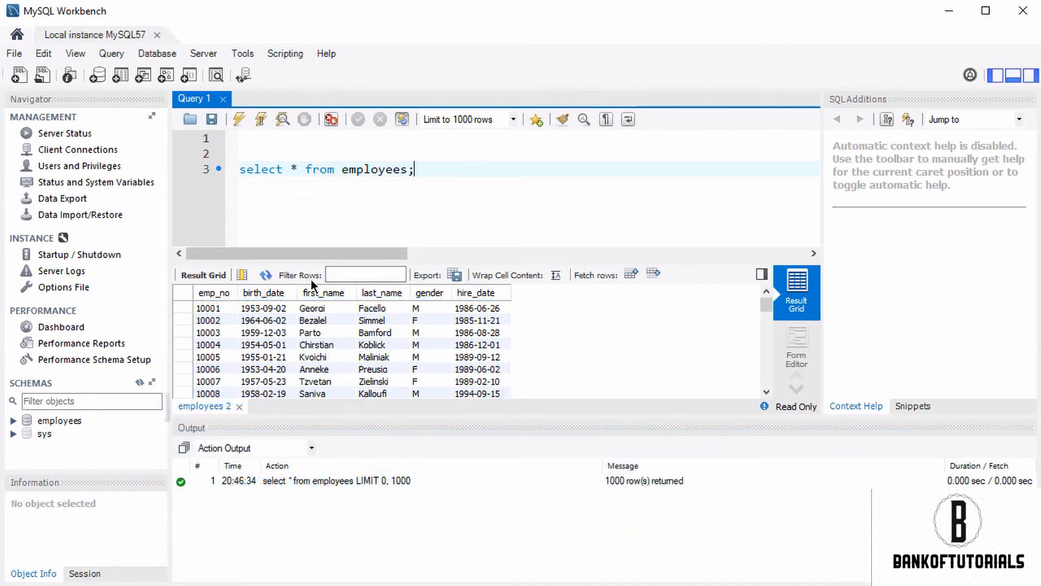
{"action": "left_click", "coordinate": [239, 406]}
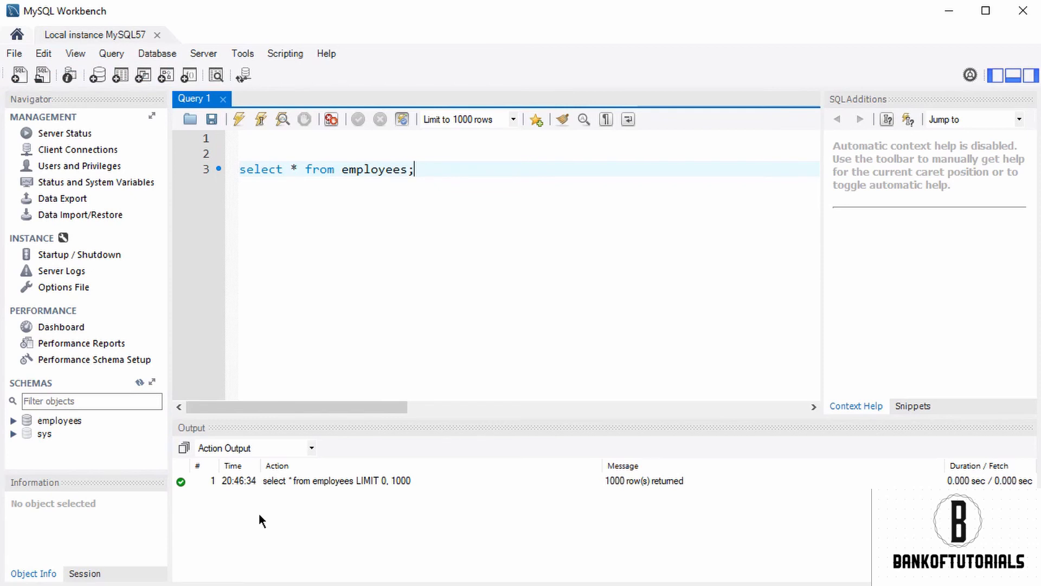
Step: Enlarge the Schemas list and expand the employees schema
{"action": "left_click_drag", "start_coordinate": [112, 470], "coordinate": [113, 508]}
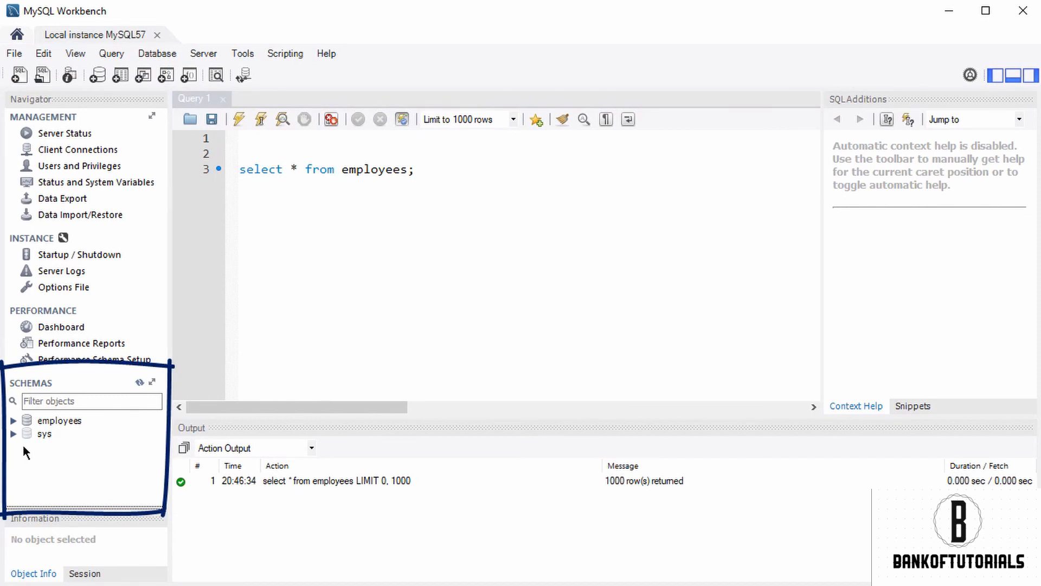
{"action": "left_click", "coordinate": [14, 421]}
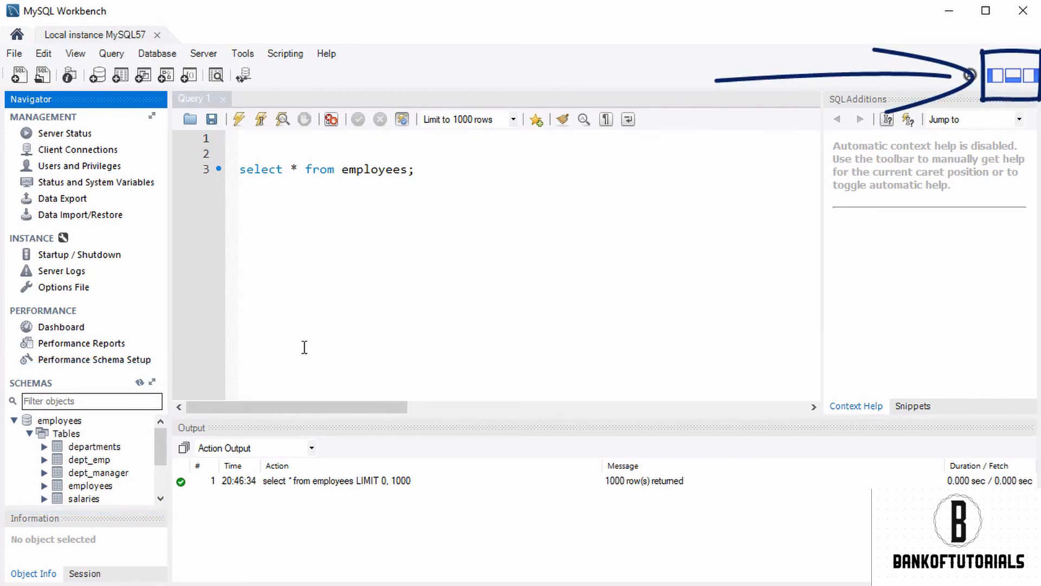
Step: Hide and restore the Navigator, the Output area and SQL Additions one after another
{"action": "left_click", "coordinate": [994, 80]}
{"action": "left_click", "coordinate": [995, 77]}
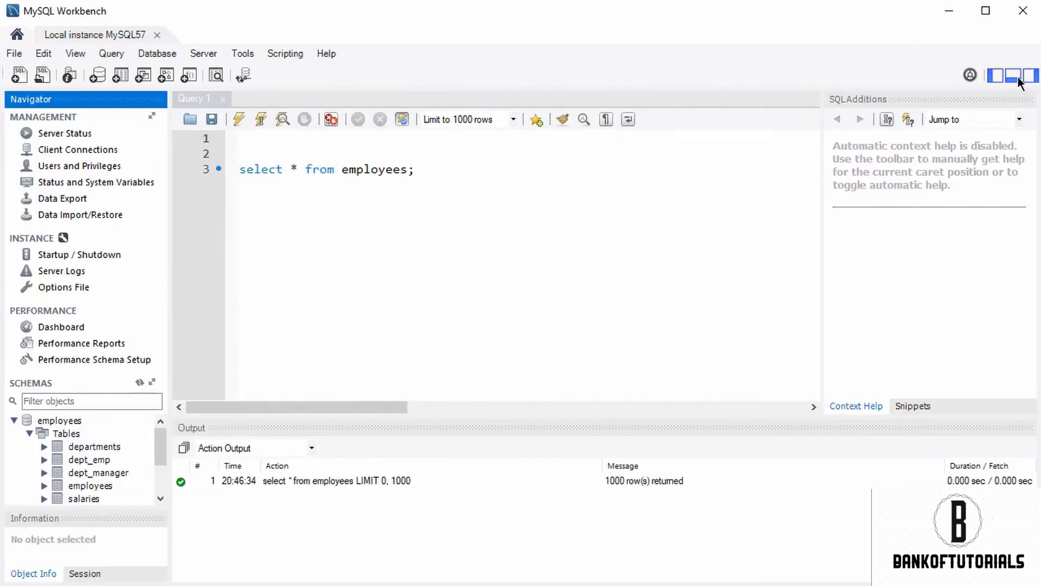
{"action": "left_click", "coordinate": [1014, 76]}
{"action": "left_click", "coordinate": [1013, 76]}
{"action": "left_click", "coordinate": [1031, 76]}
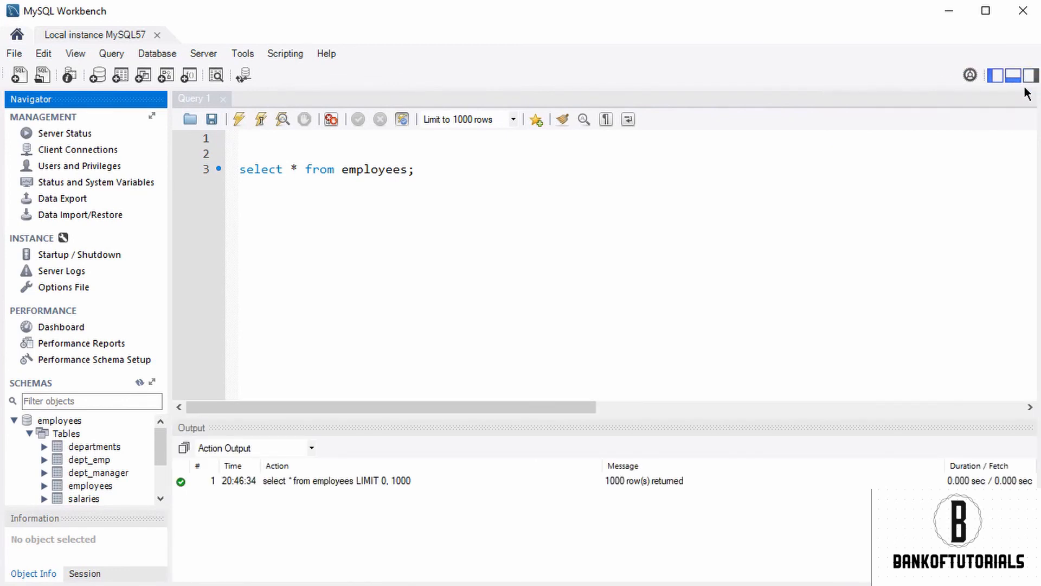
{"action": "left_click", "coordinate": [1027, 76]}
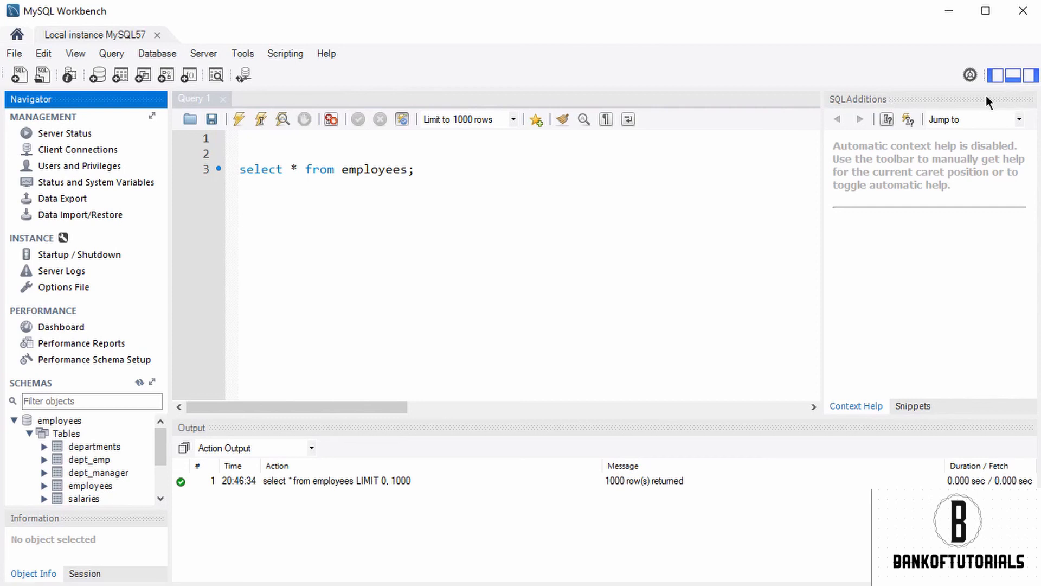
Step: Hide the Navigator, the Output area and SQL Additions so that only the query editor is shown
{"action": "left_click", "coordinate": [993, 80]}
{"action": "left_click", "coordinate": [1013, 81]}
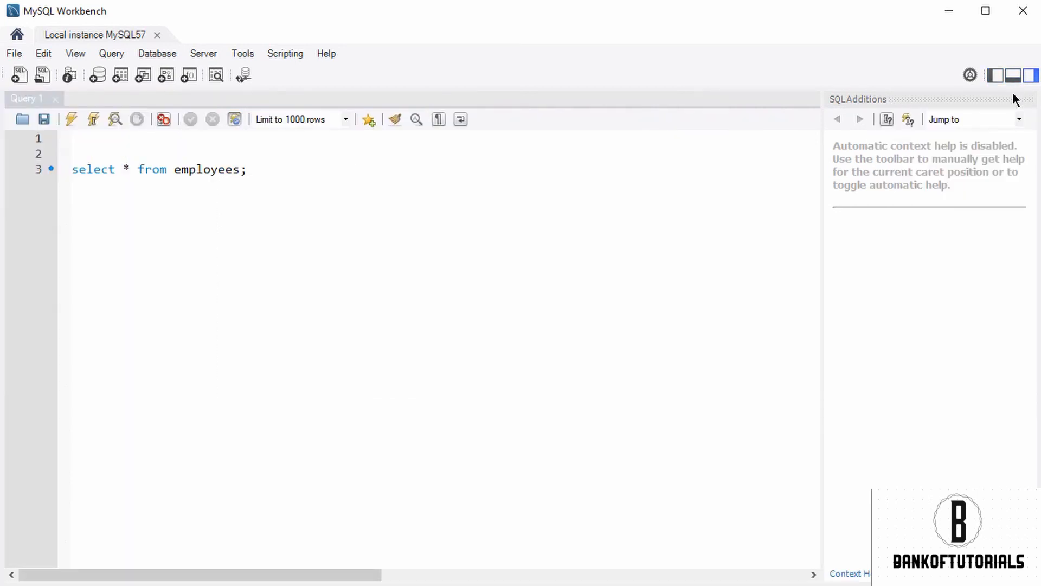
{"action": "left_click", "coordinate": [1029, 81]}
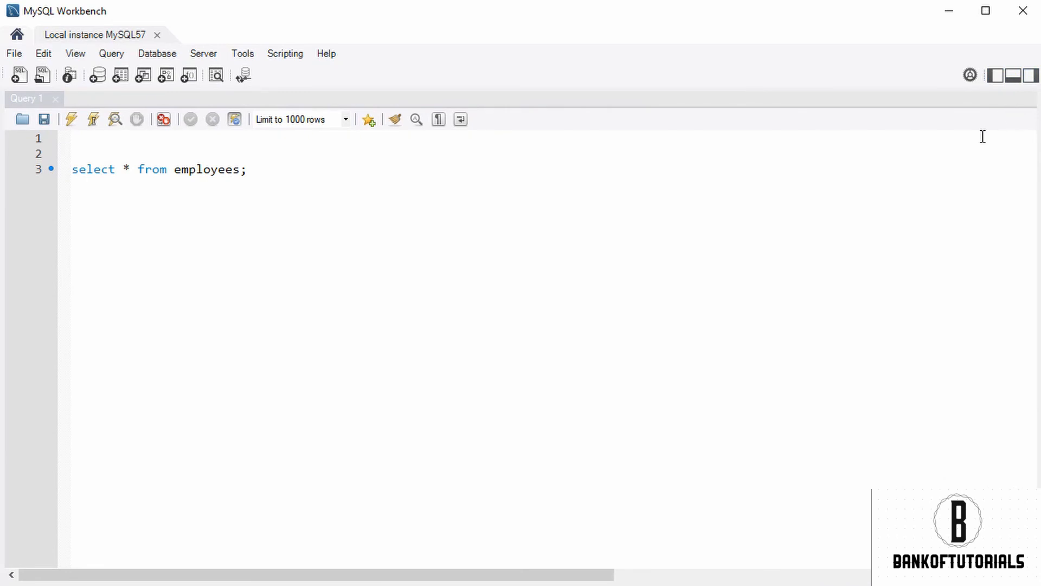
Step: Show the Navigator and the Output area again, leaving SQL Additions hidden
{"action": "left_click", "coordinate": [994, 80]}
{"action": "left_click", "coordinate": [1008, 79]}
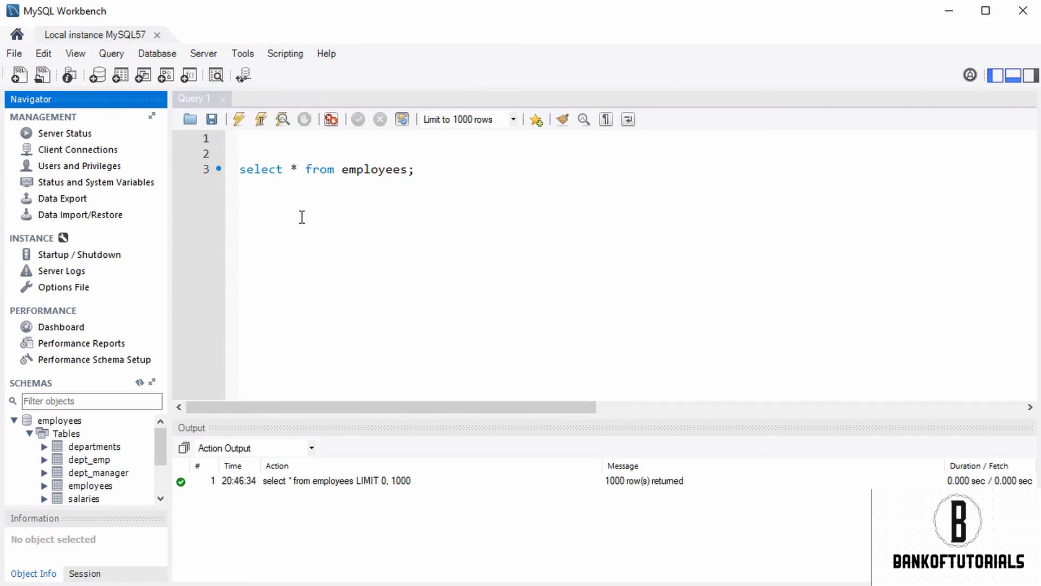
Step: Write "select * from departments;" on line 2 of a new SQL tab, then view Query 1 and return to the new tab
{"action": "left_click", "coordinate": [20, 77]}
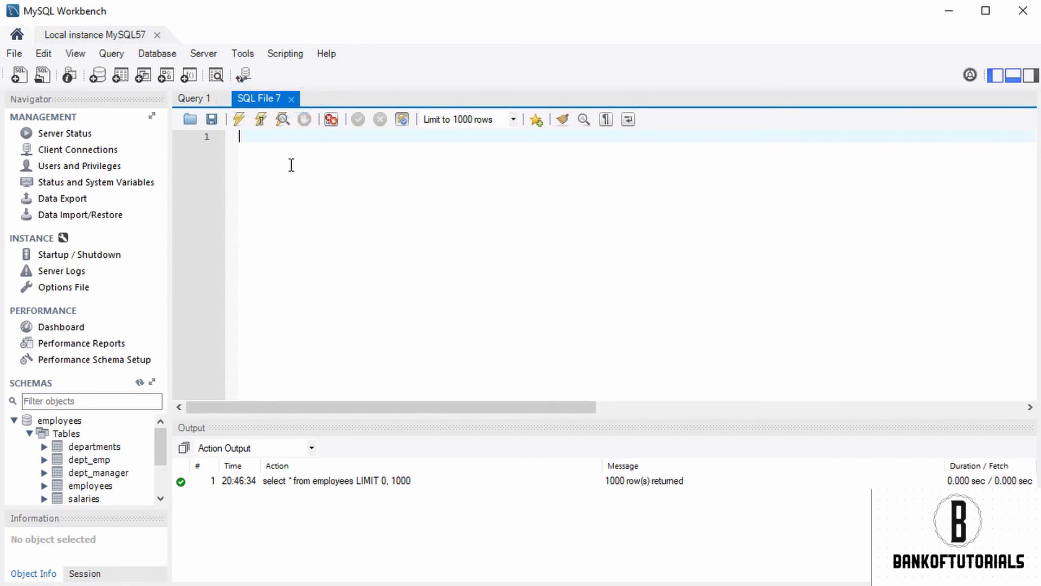
{"action": "key", "text": "Return"}
{"action": "type", "text": "select "}
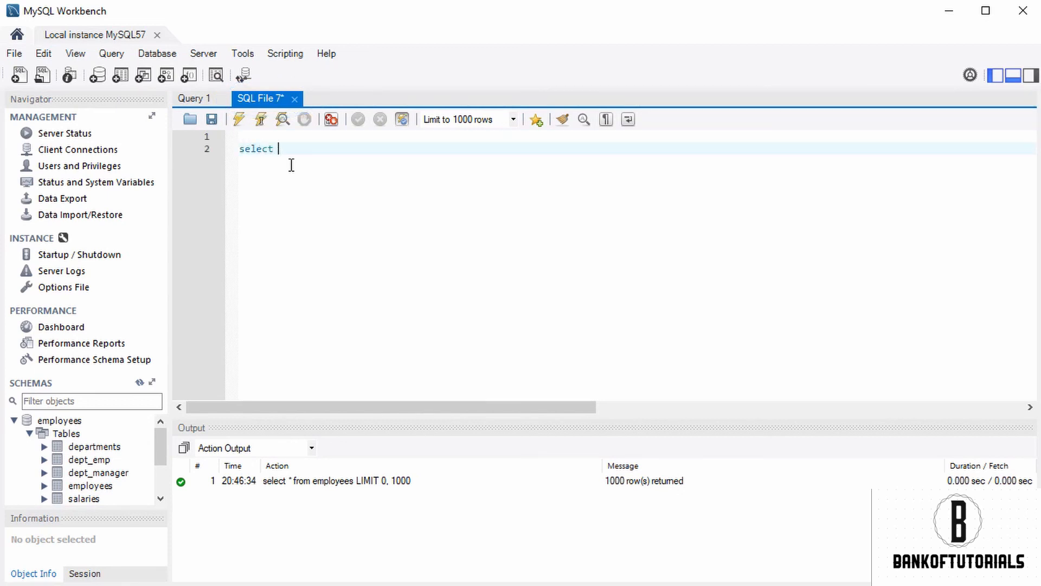
{"action": "type", "text": "* from departments;"}
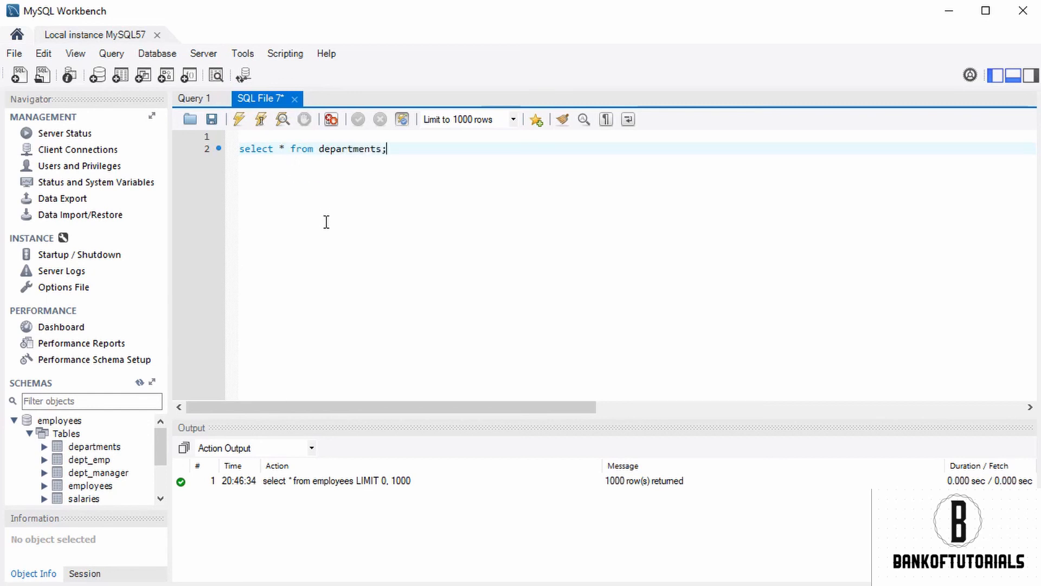
{"action": "left_click", "coordinate": [198, 98]}
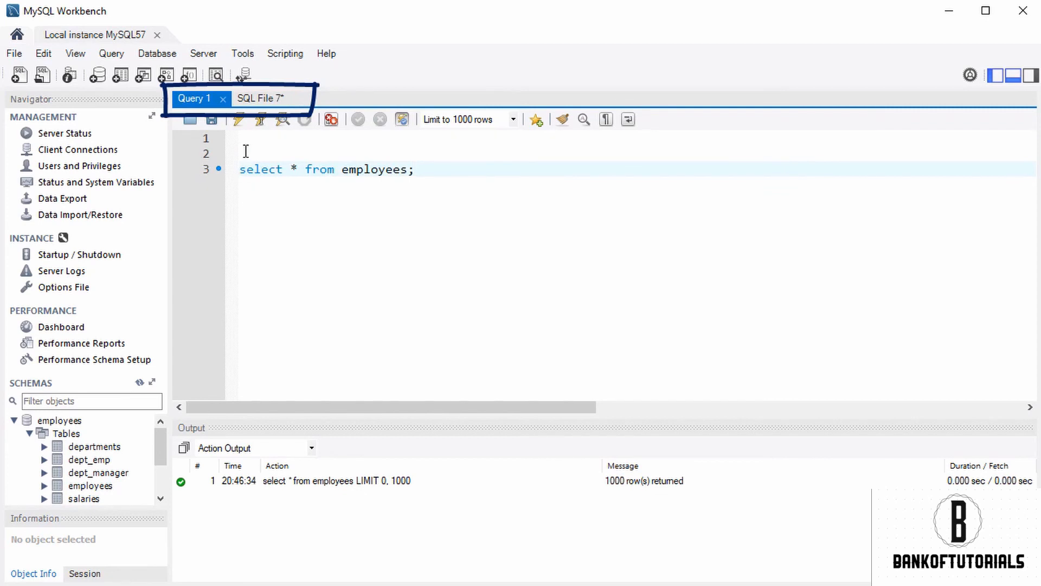
{"action": "left_click", "coordinate": [254, 96]}
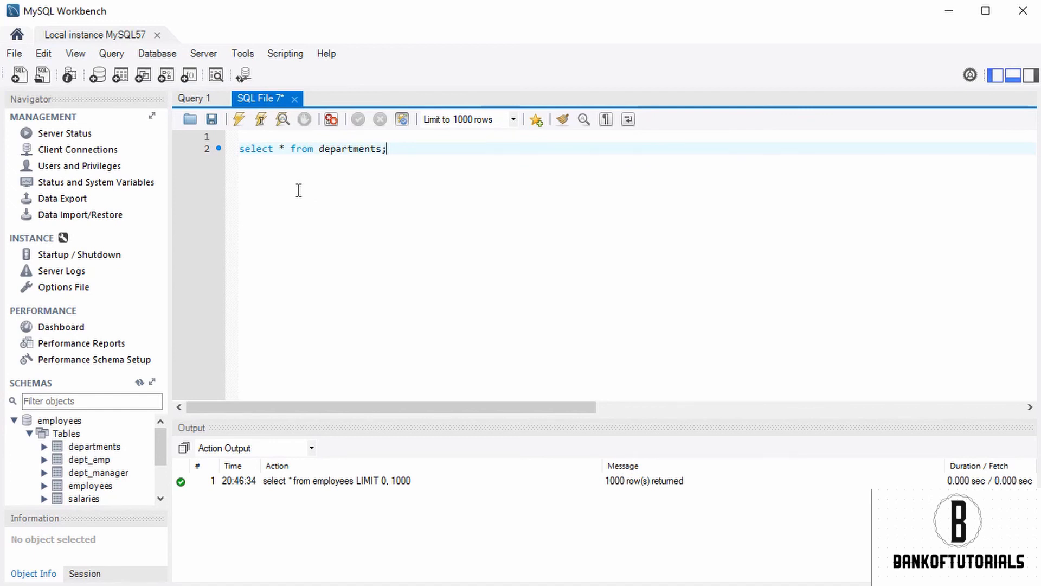
Step: Open the SQL script Query N from the SQL folder on Local Disk (E:) in a new query tab
{"action": "left_click", "coordinate": [43, 75]}
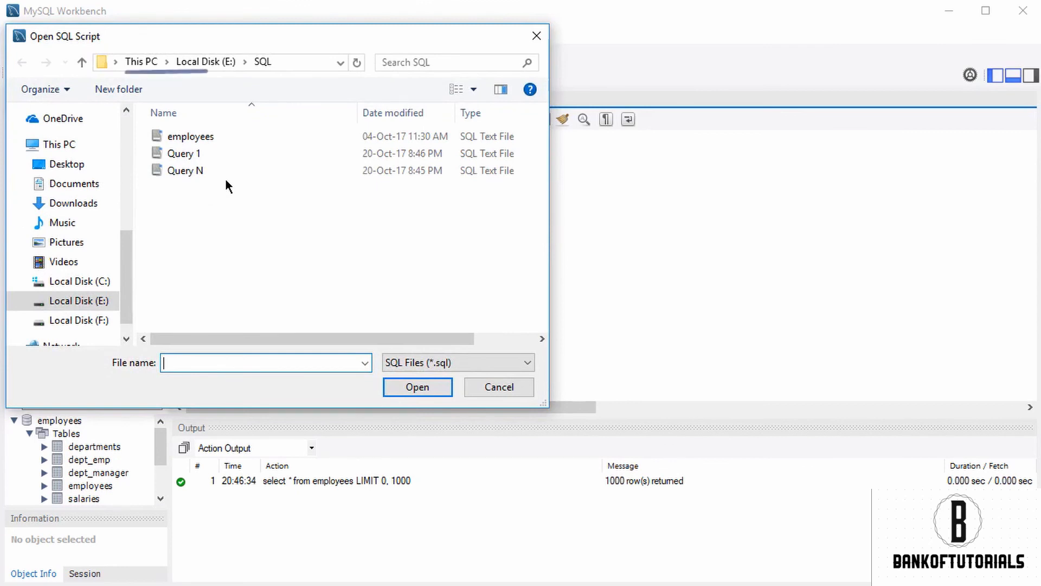
{"action": "left_click", "coordinate": [240, 173]}
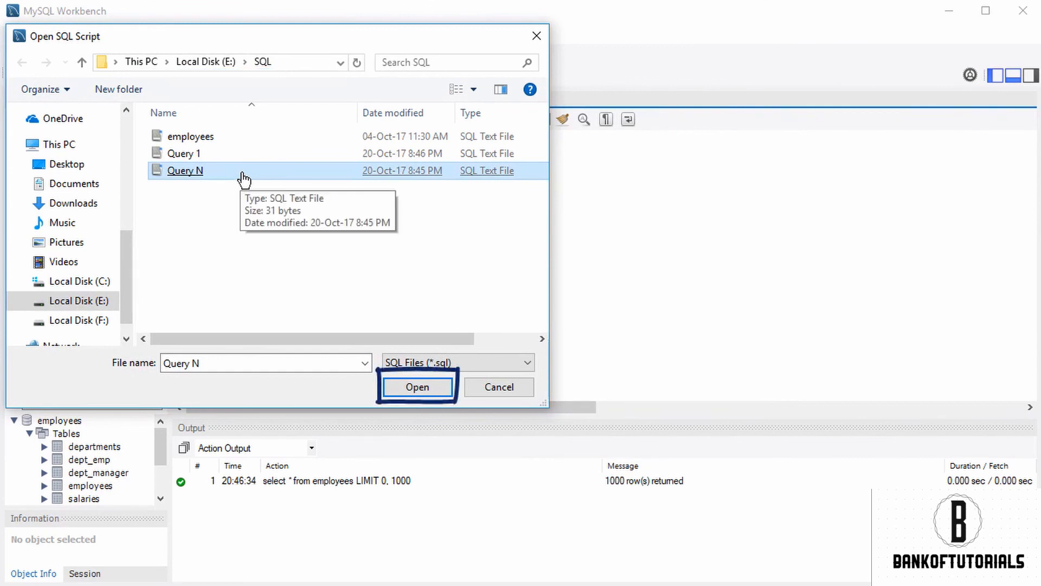
{"action": "left_click", "coordinate": [417, 387]}
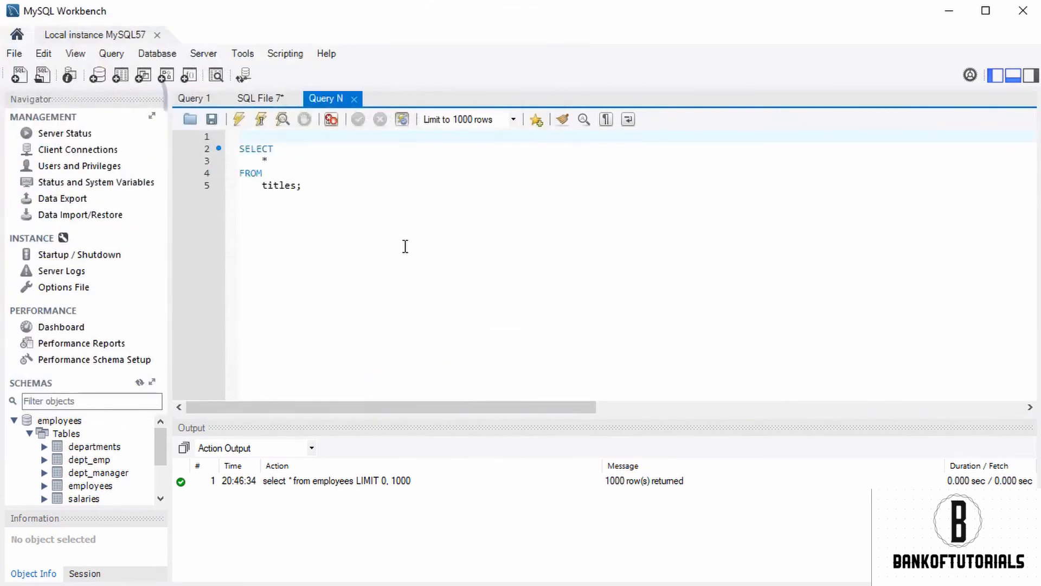